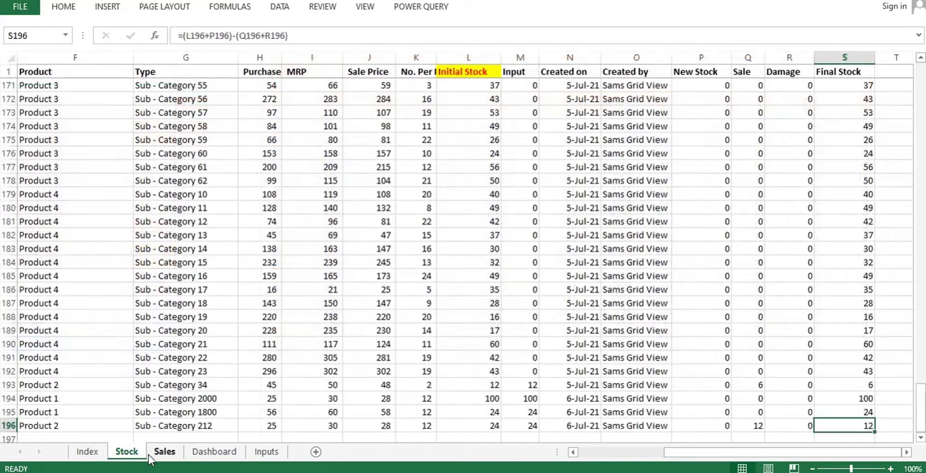
- Look through the Stock, Sales and Dashboard sheets and the Entry Type options on the Index sheet
left_click(162, 452)
left_click(212, 453)
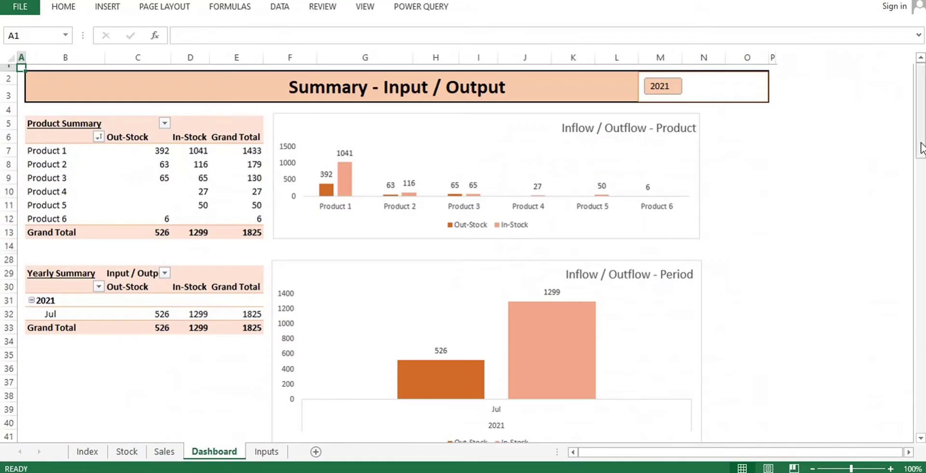
left_click_drag(920, 121, 920, 196)
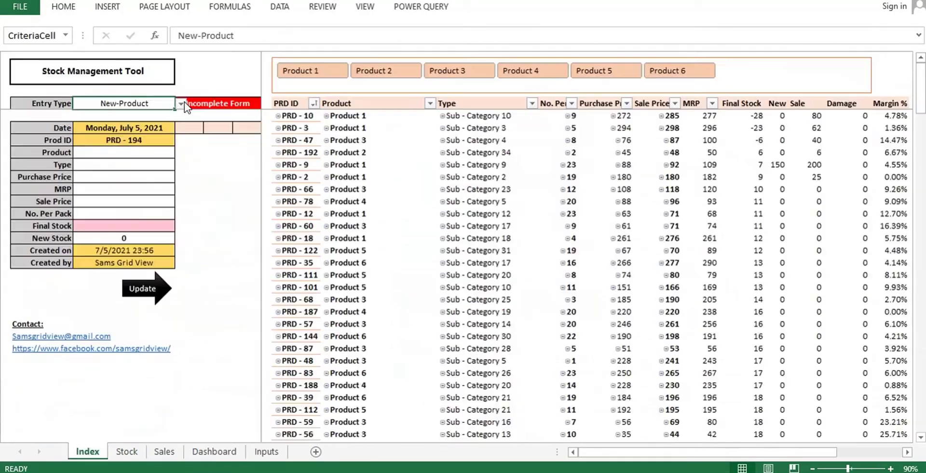
left_click(181, 103)
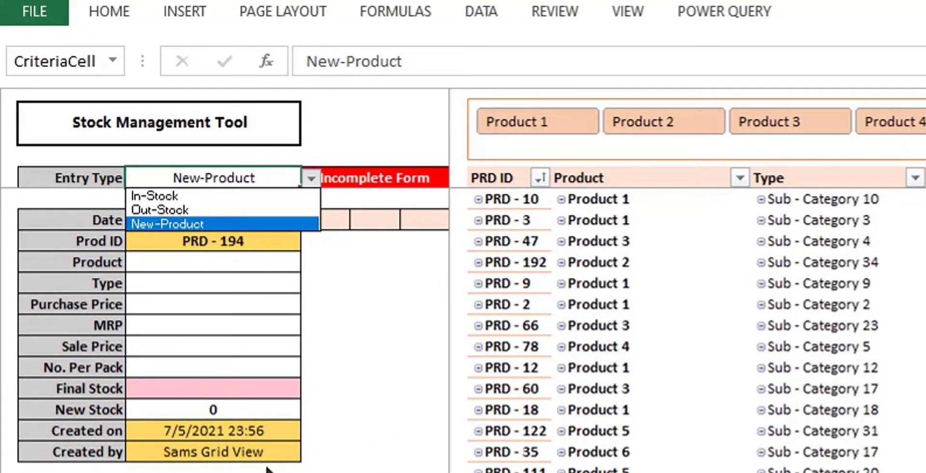
key("Escape")
left_click(135, 457)
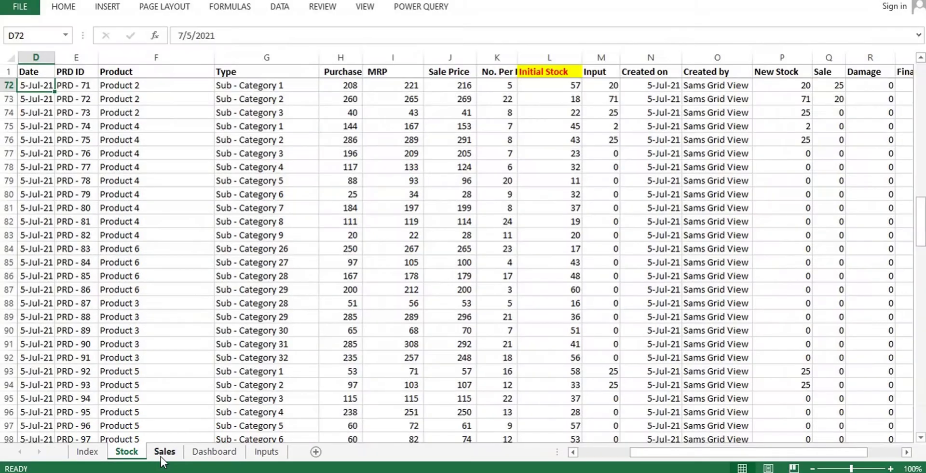
left_click(162, 453)
left_click(203, 456)
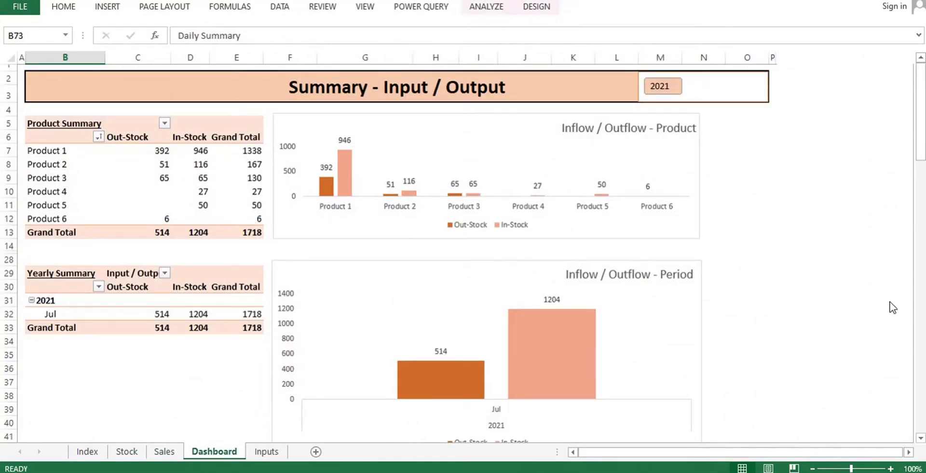
left_click_drag(922, 167, 922, 142)
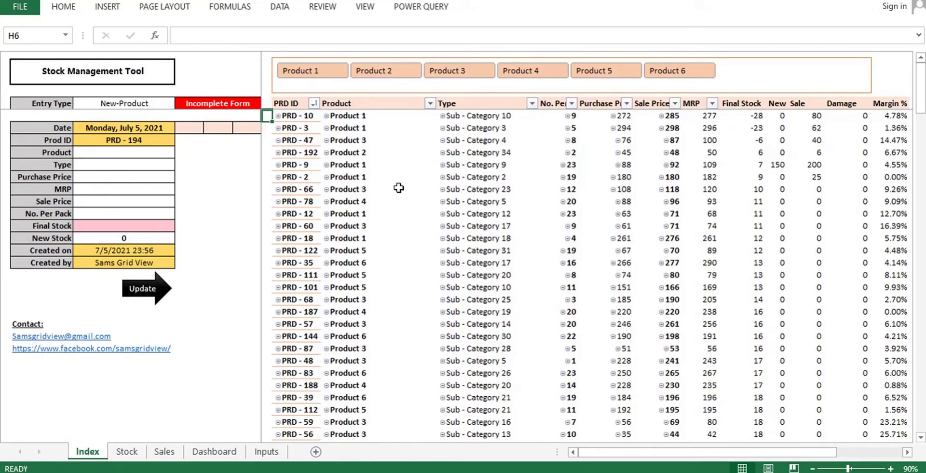
- Examine the product list and the entry form fields from Entry Type to Created by on the Index sheet
left_click(375, 165)
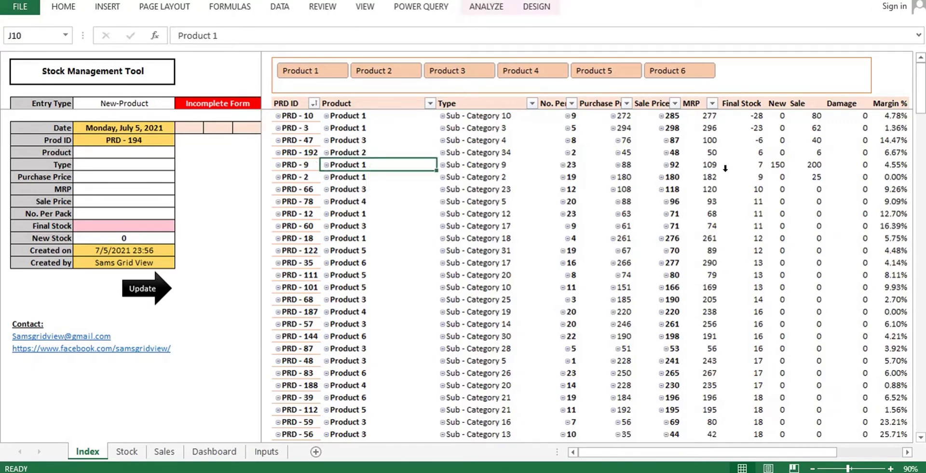
left_click(371, 116)
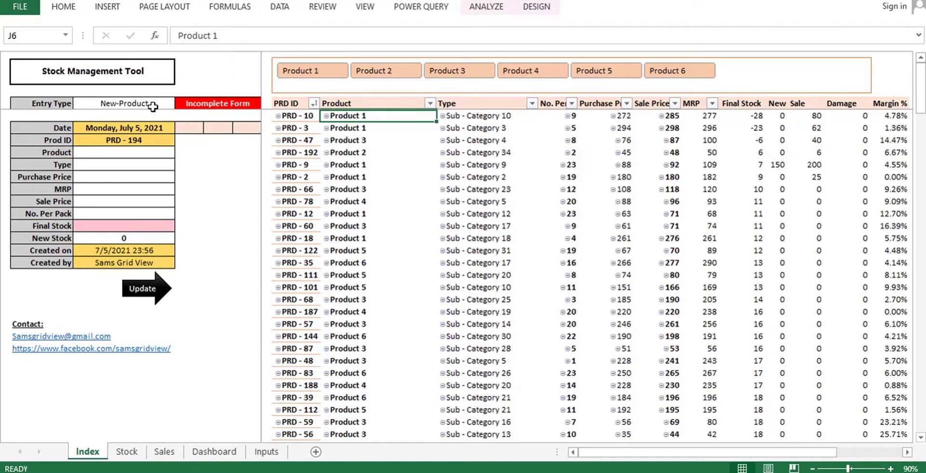
left_click_drag(152, 107, 155, 263)
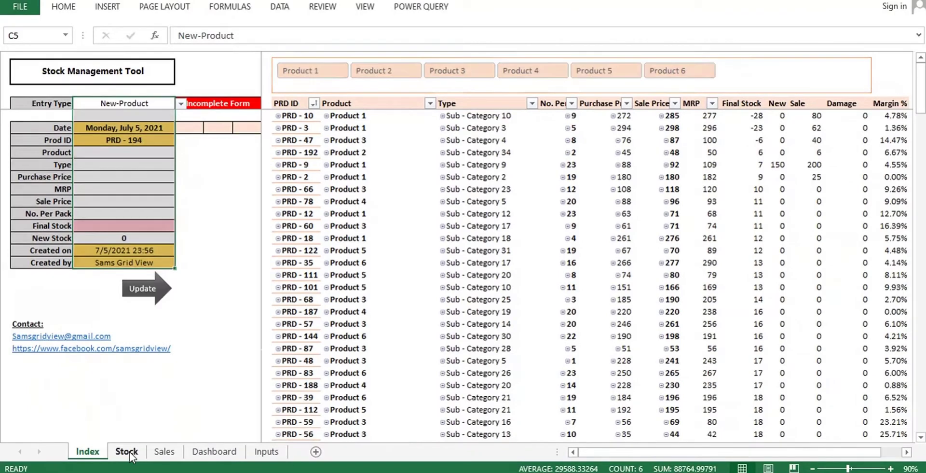
- Review the Stock and Sales records, the Dashboard's summaries and charts, and the lists on the Inputs sheet
left_click(128, 452)
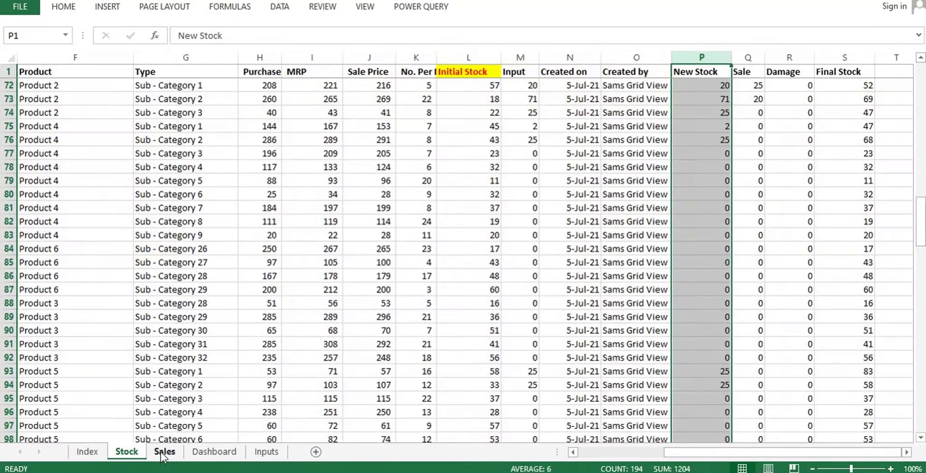
left_click(162, 452)
left_click(126, 452)
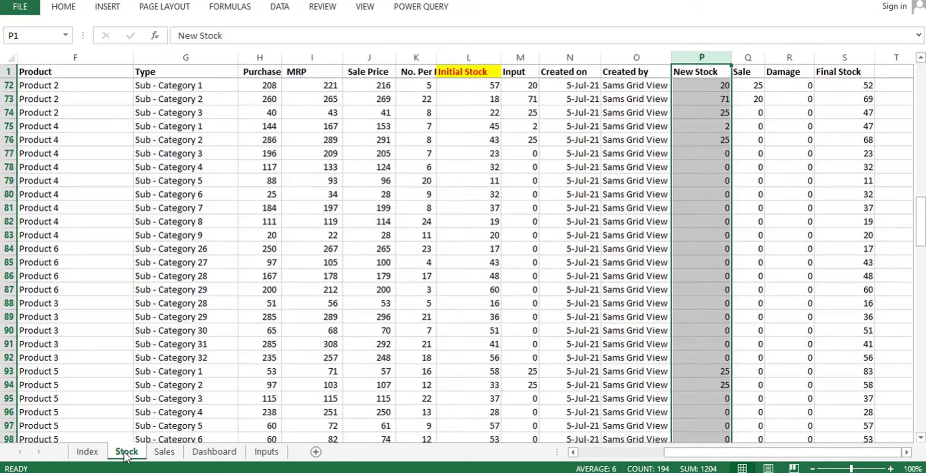
key("ctrl+Home")
left_click(164, 451)
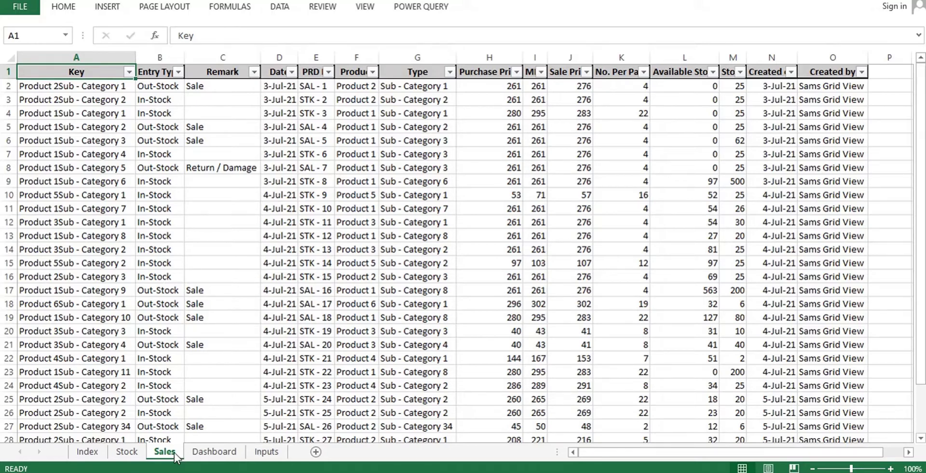
left_click(198, 450)
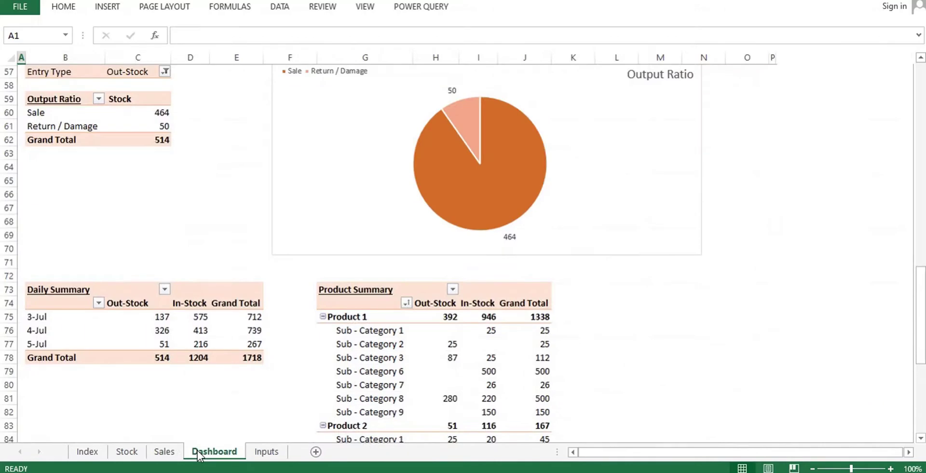
left_click_drag(921, 352, 920, 148)
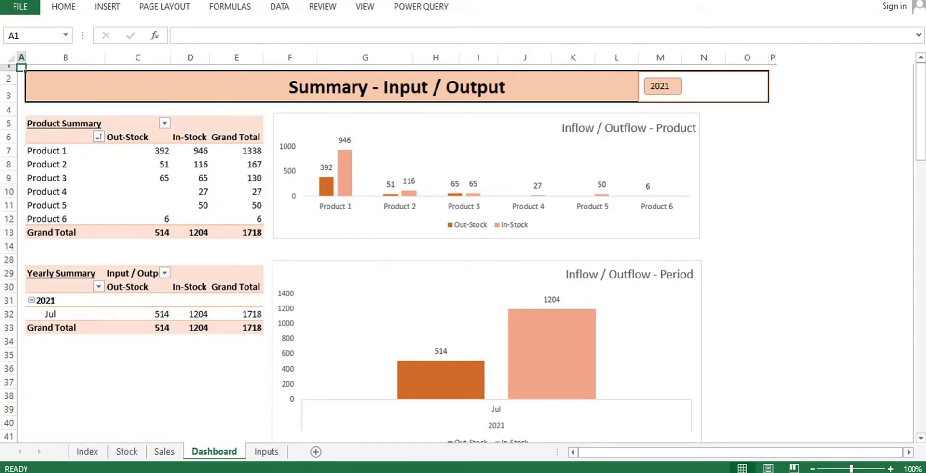
left_click_drag(921, 89, 922, 272)
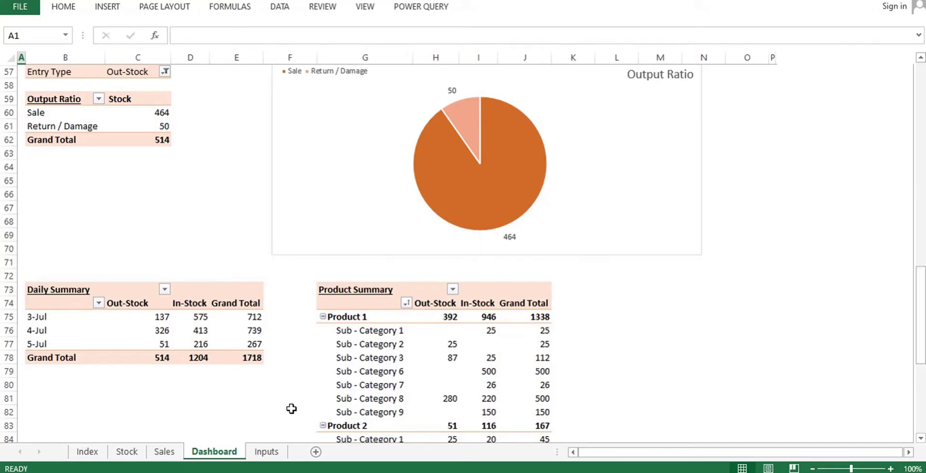
left_click(264, 450)
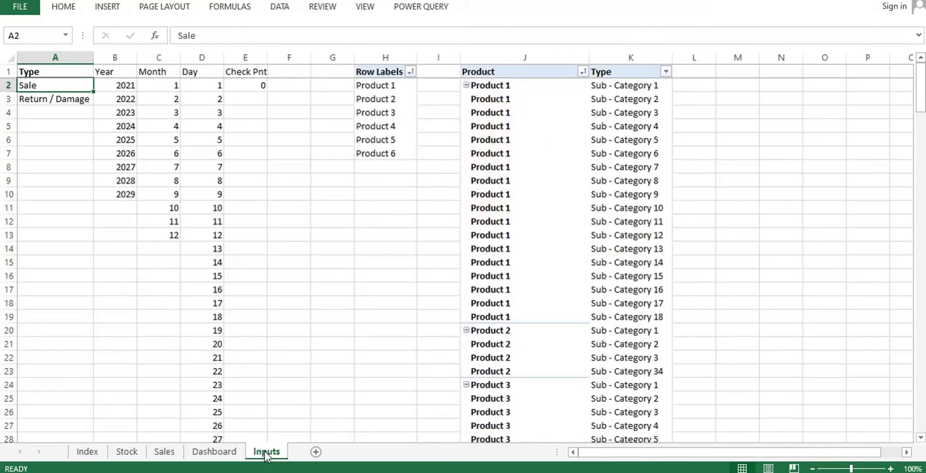
- Return to the Index sheet and examine the Entry Type options and the new-product form's fields
left_click(85, 450)
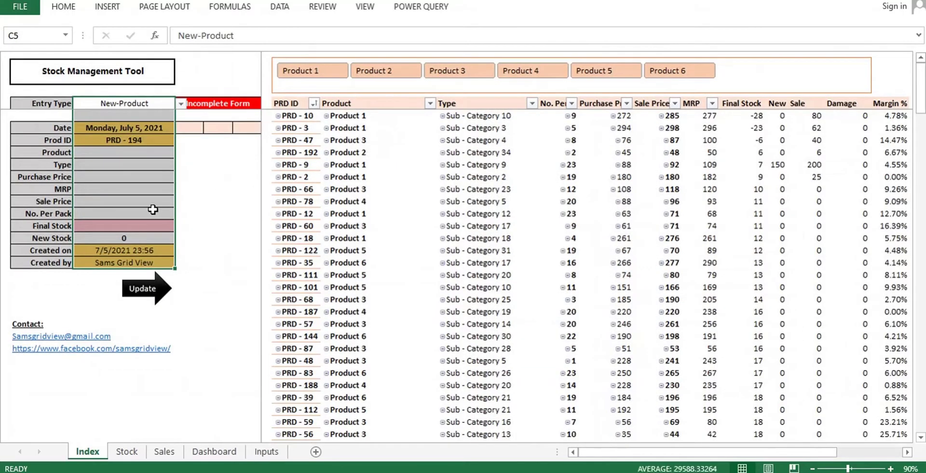
left_click(166, 104)
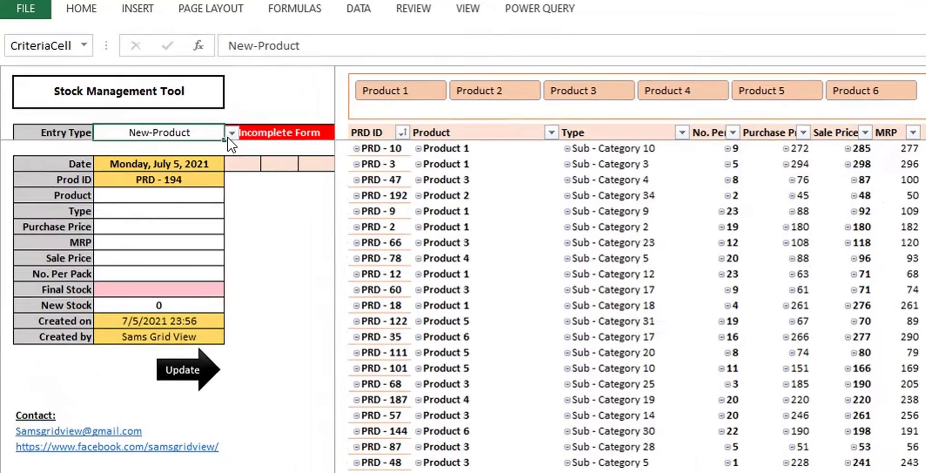
left_click(181, 104)
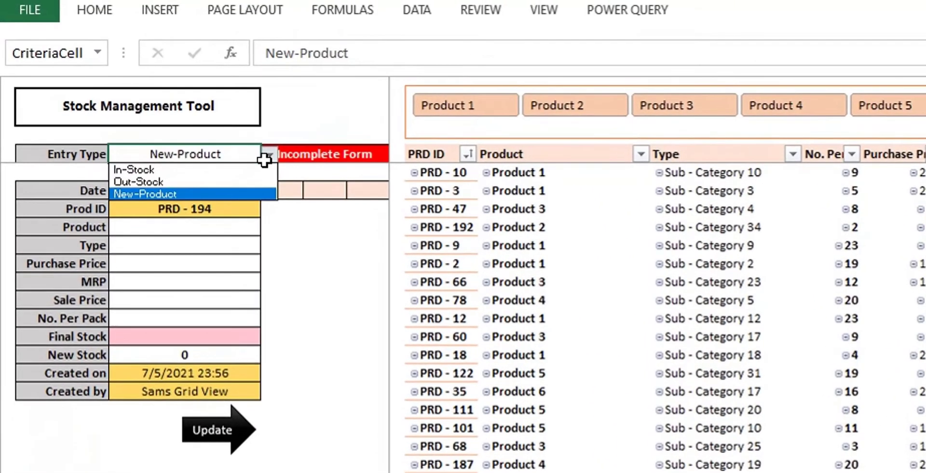
left_click(213, 154)
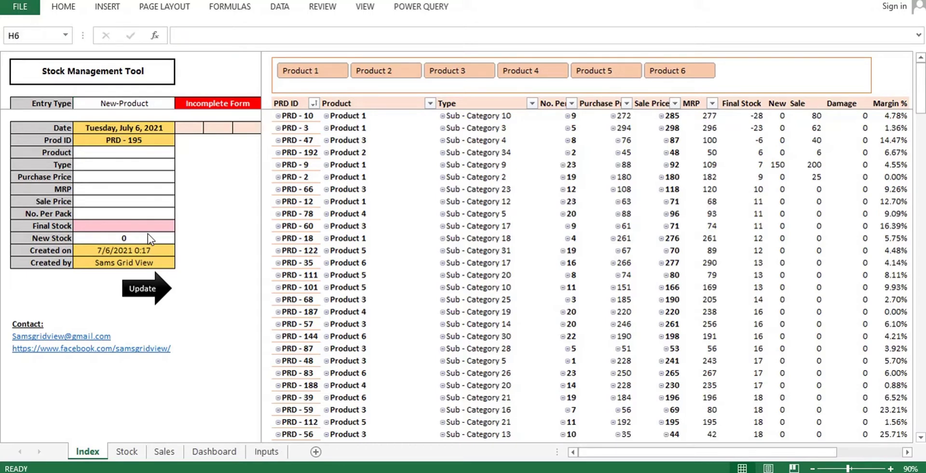
left_click(140, 102)
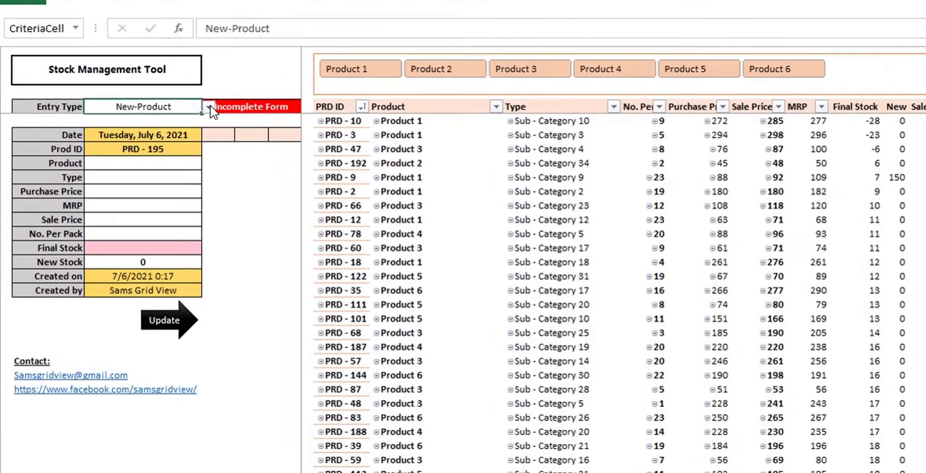
left_click(181, 103)
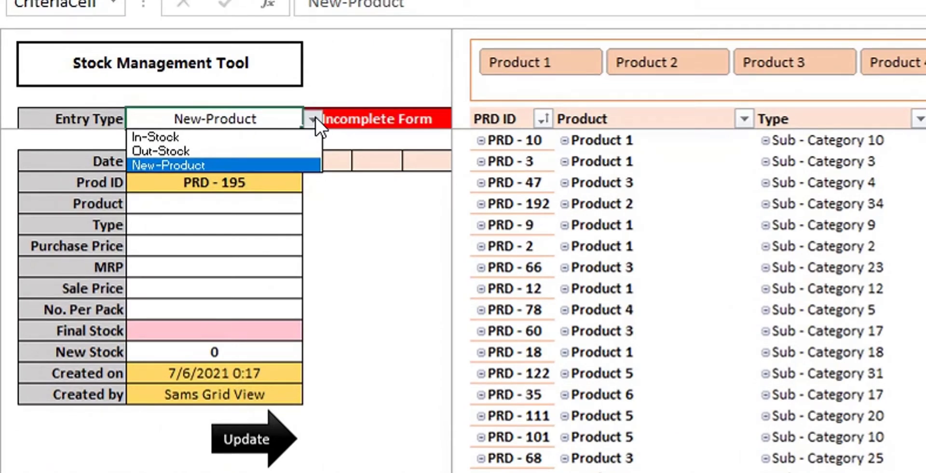
left_click(315, 117)
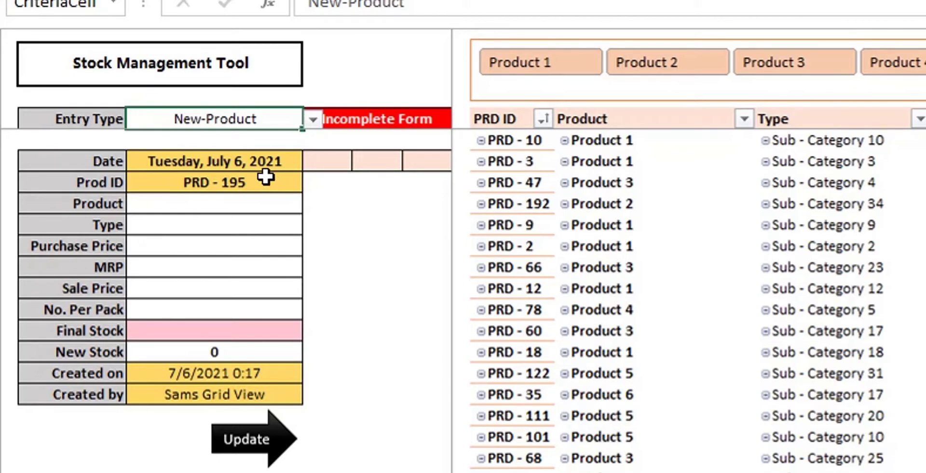
left_click_drag(267, 161, 275, 394)
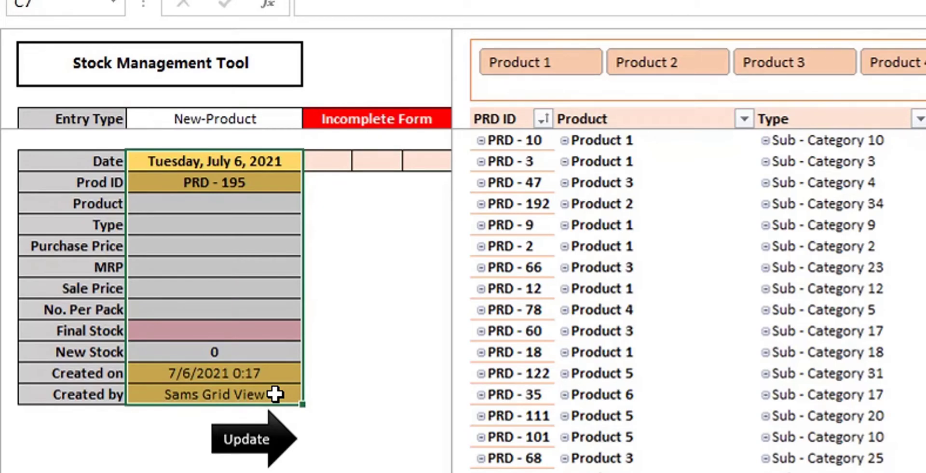
left_click(279, 205)
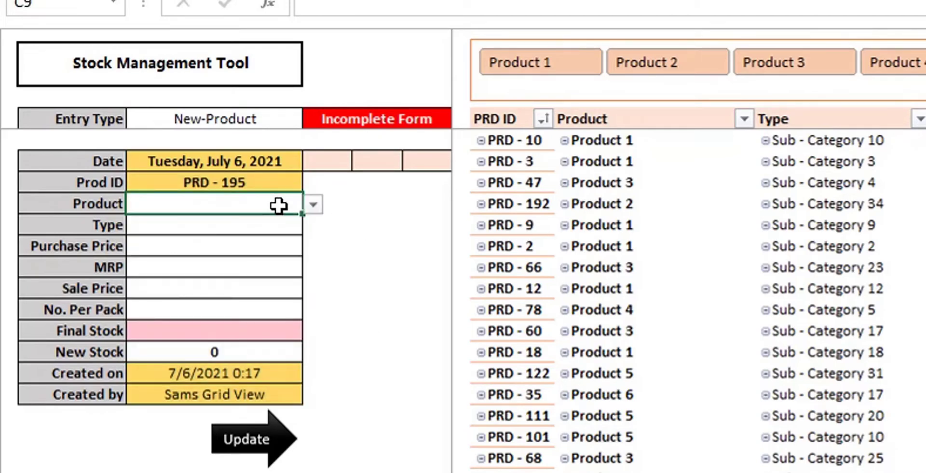
- Inspect the three date selection cells beside the form's Date field and their dropdown lists
left_click_drag(337, 163, 419, 163)
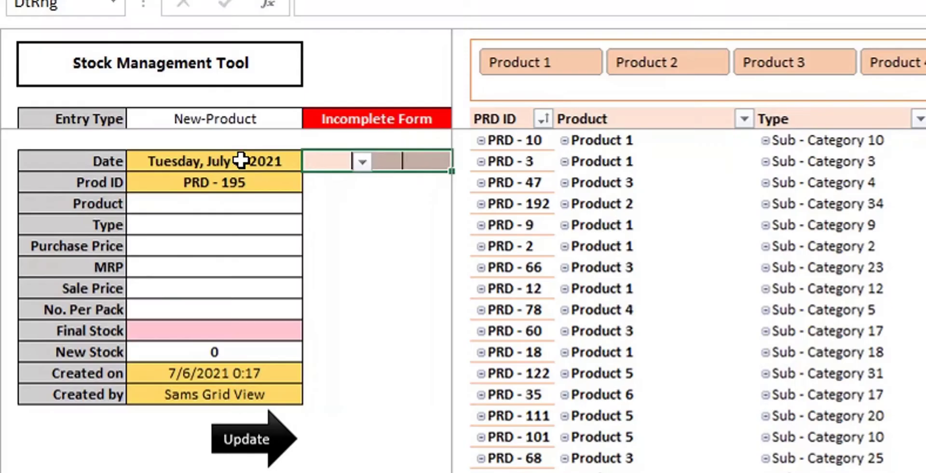
left_click(241, 160)
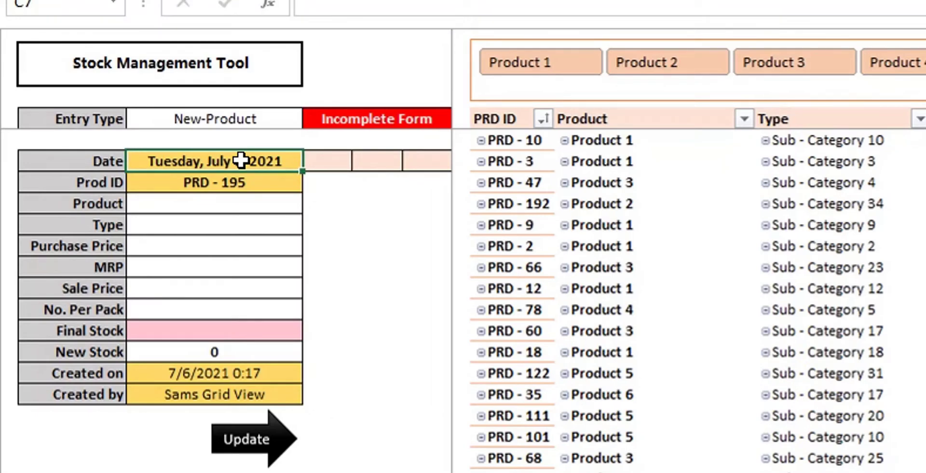
left_click(325, 160)
left_click(361, 162)
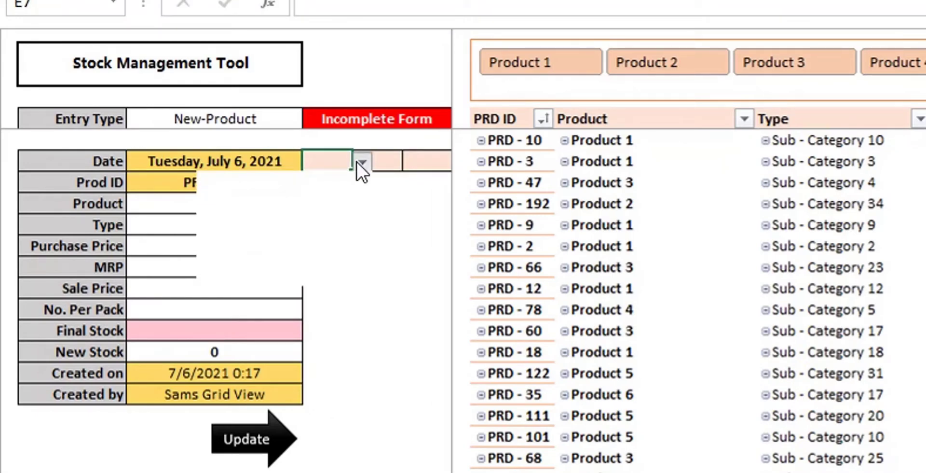
left_click(358, 162)
left_click(393, 161)
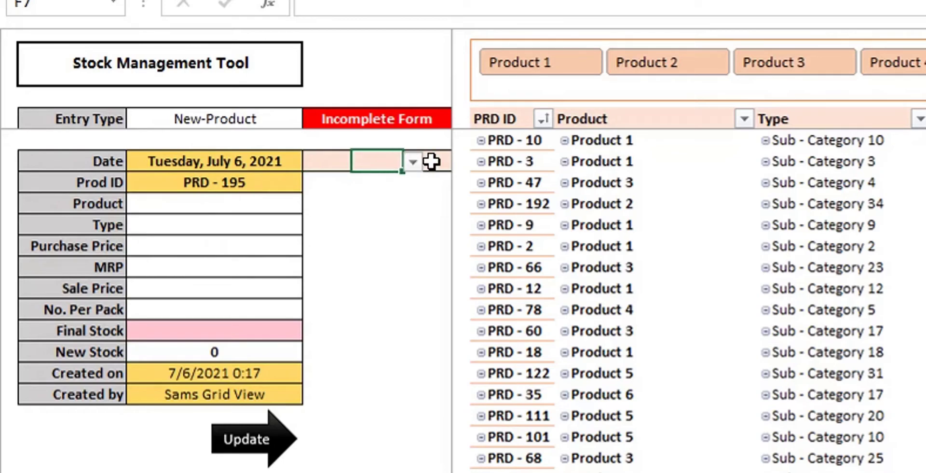
left_click(430, 162)
left_click(473, 166)
left_click(428, 164)
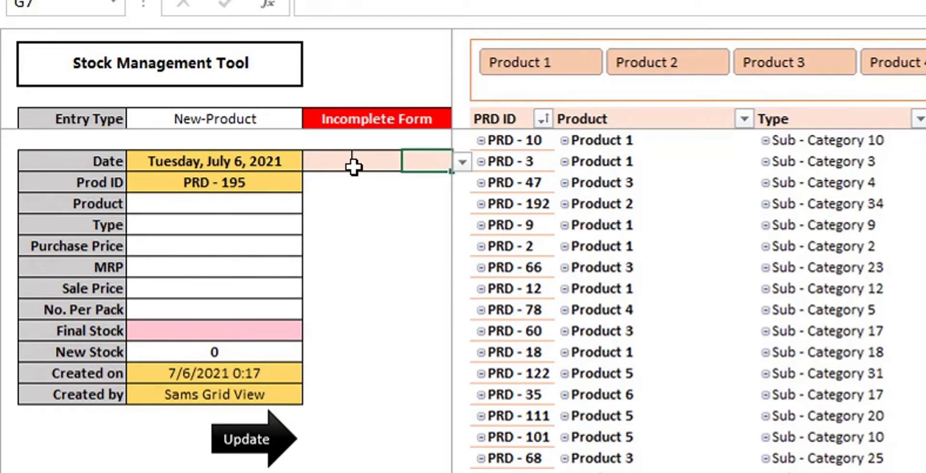
left_click(260, 160)
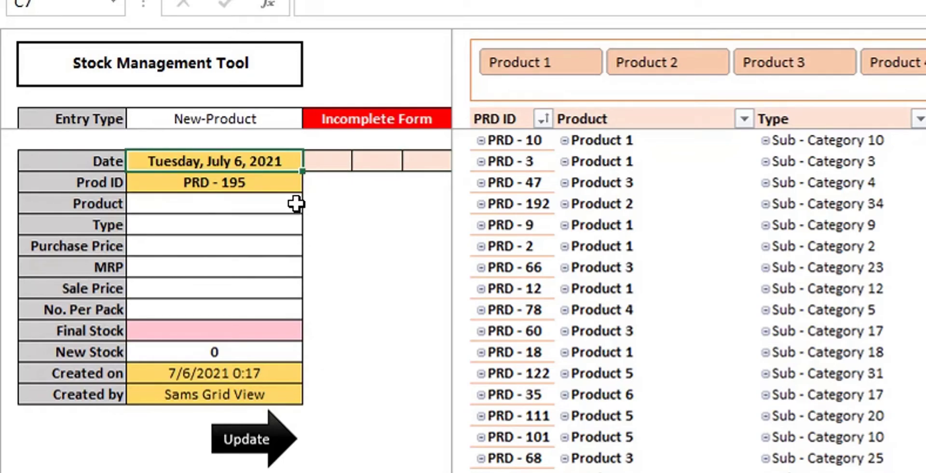
- Set Product to Product 2 and Type to Sub - Category 2 in the new-product form, and check the form's status cell
left_click(281, 205)
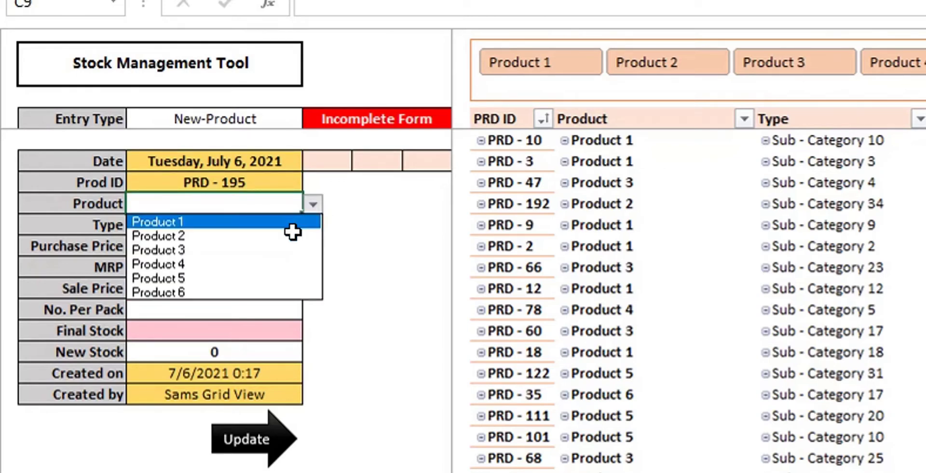
left_click(294, 235)
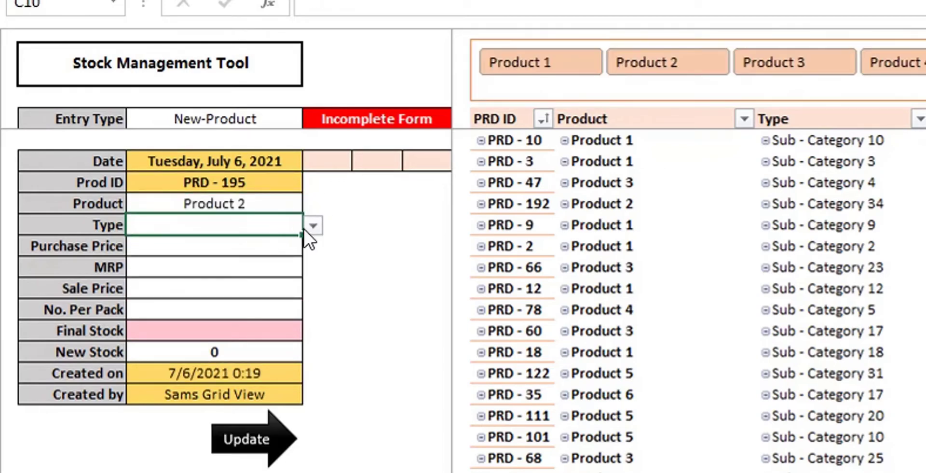
left_click(313, 225)
left_click(278, 255)
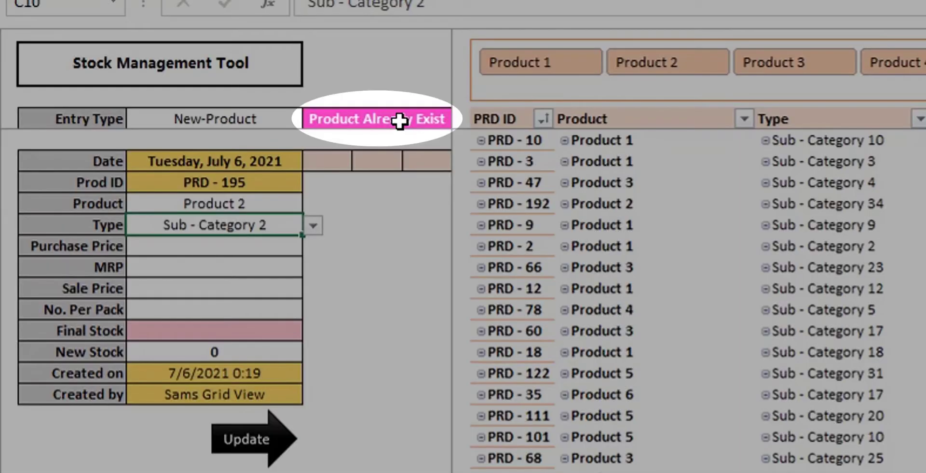
left_click(401, 120)
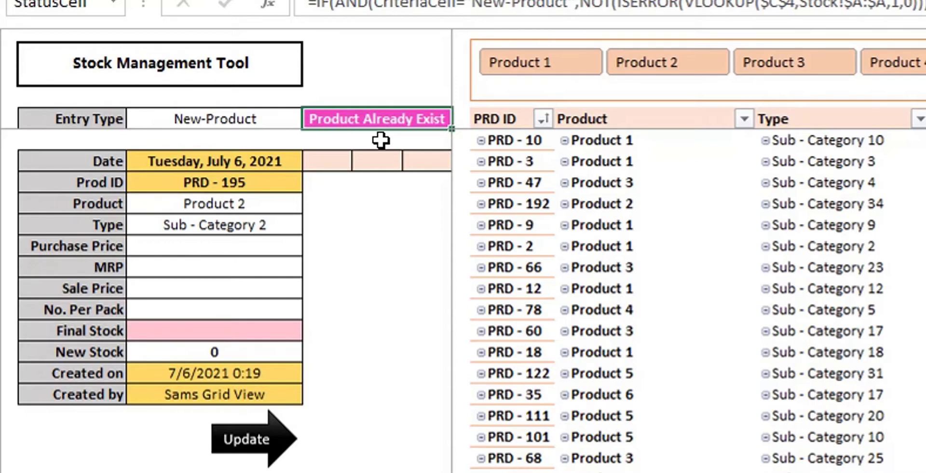
- Change the new product's Type to Sub - Category 212 and check the form's status cell
left_click(271, 223)
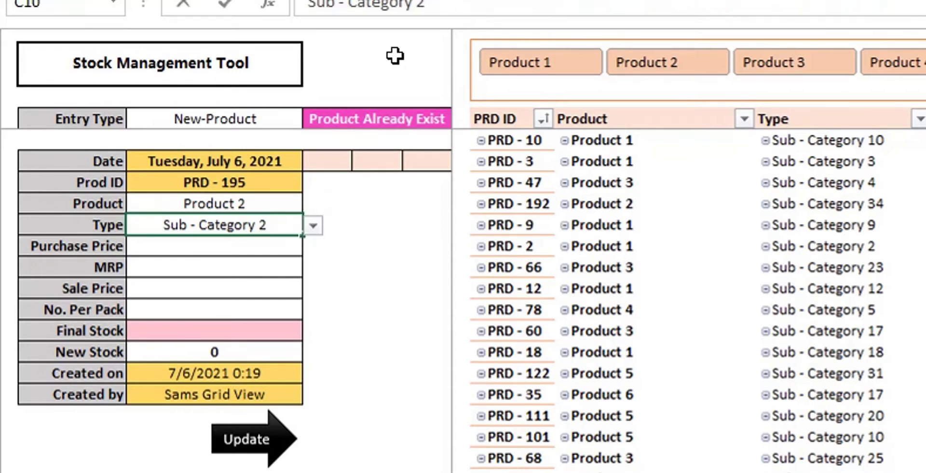
left_click(440, 6)
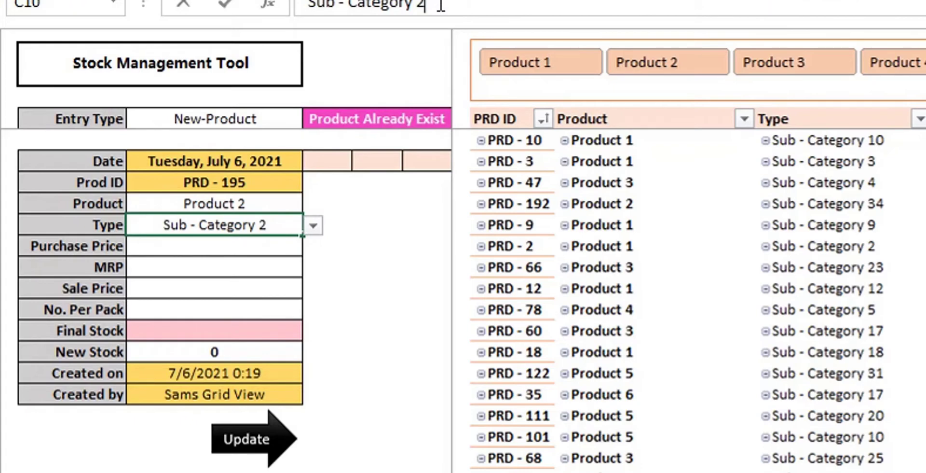
type("12")
key("Return")
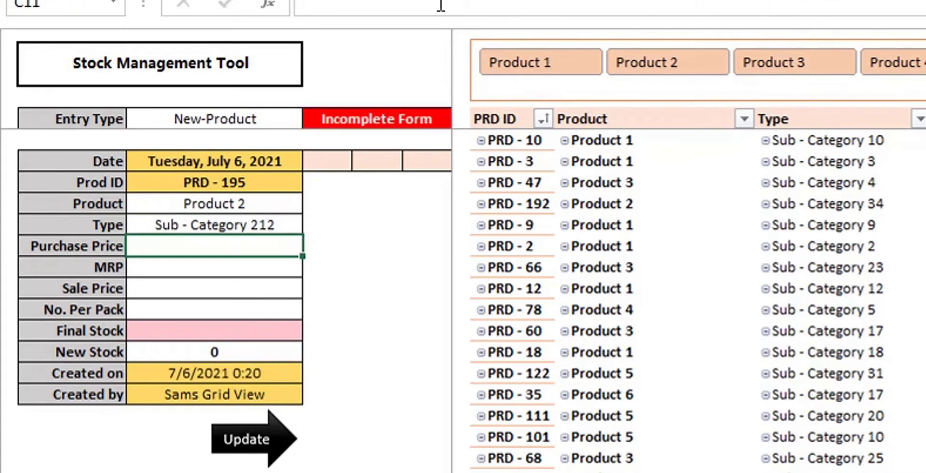
left_click(403, 119)
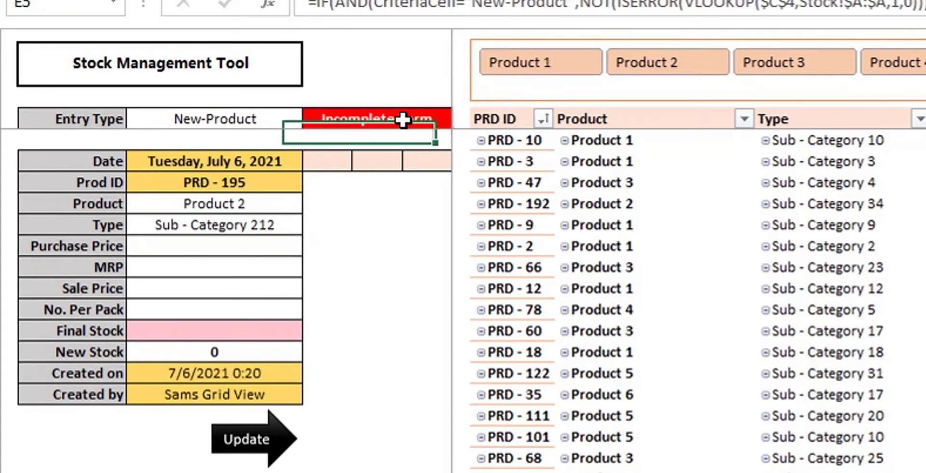
- Enter a Purchase Price of 25, an MRP of 30 and a Sale Price of 28 for the new product
left_click(263, 228)
left_click(260, 242)
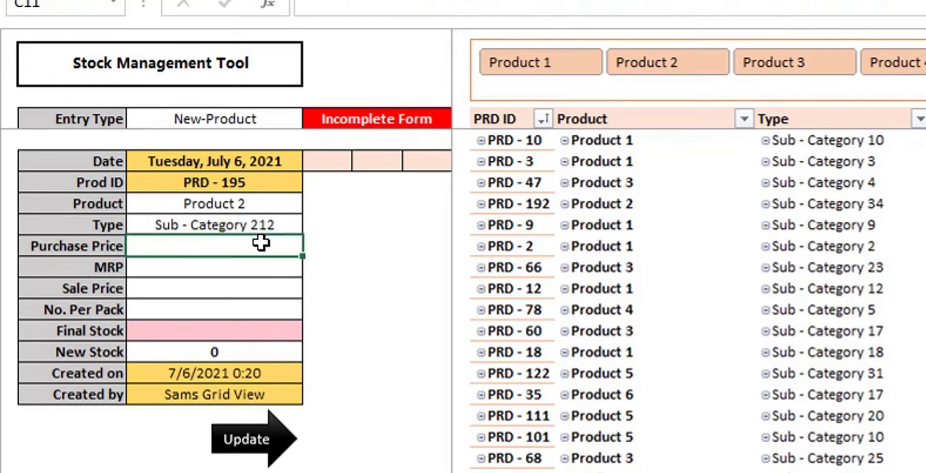
type("25")
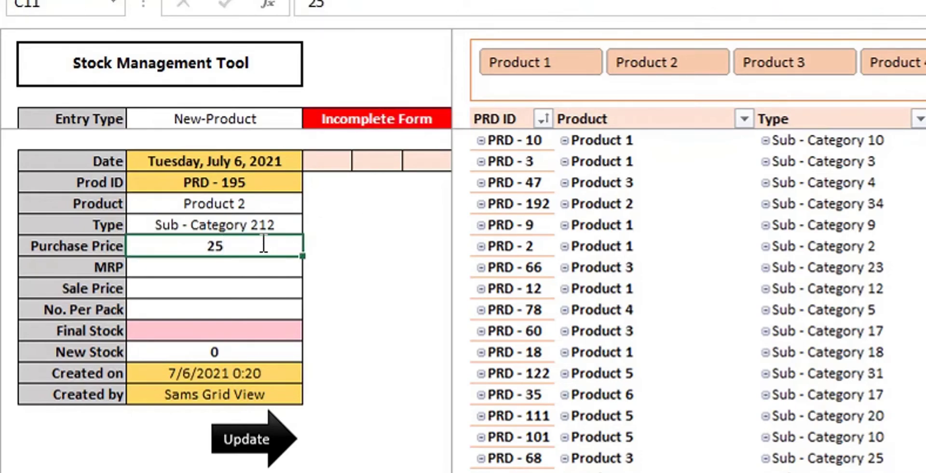
key("Return")
type("30")
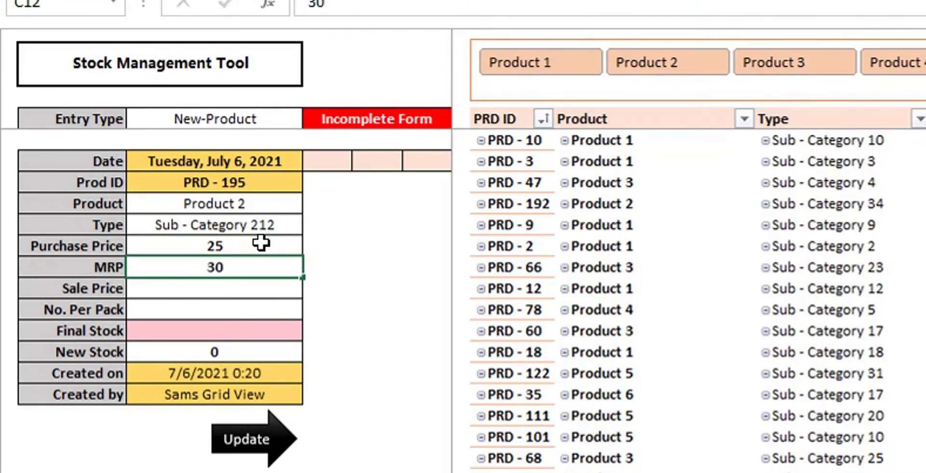
key("Return")
type("28")
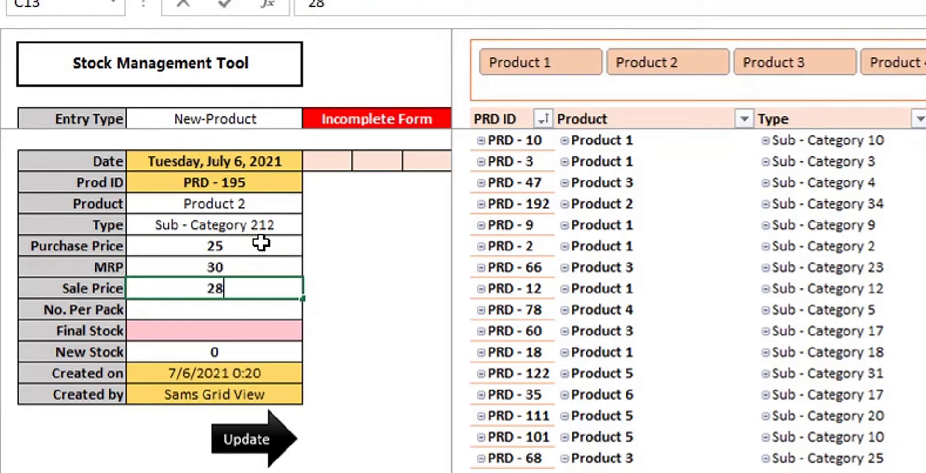
key("Return")
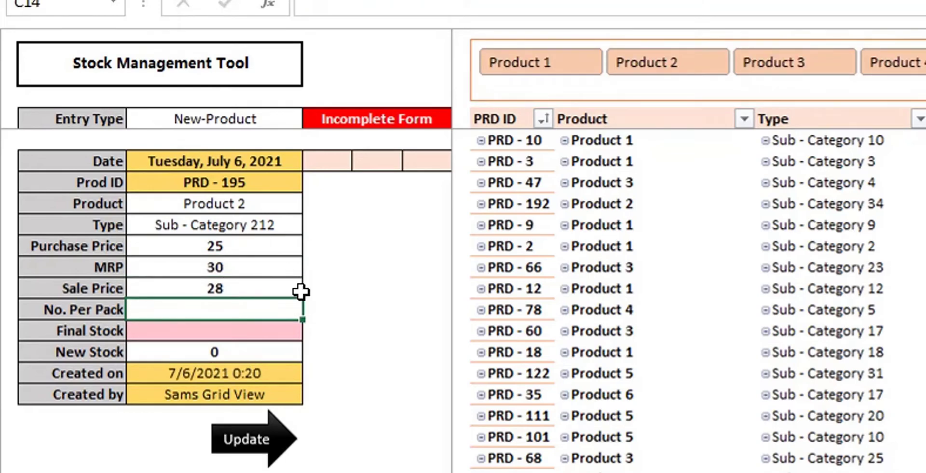
- Set No. Per Pack to 12 and Final Stock to 24, and submit the new-product entry
type("12")
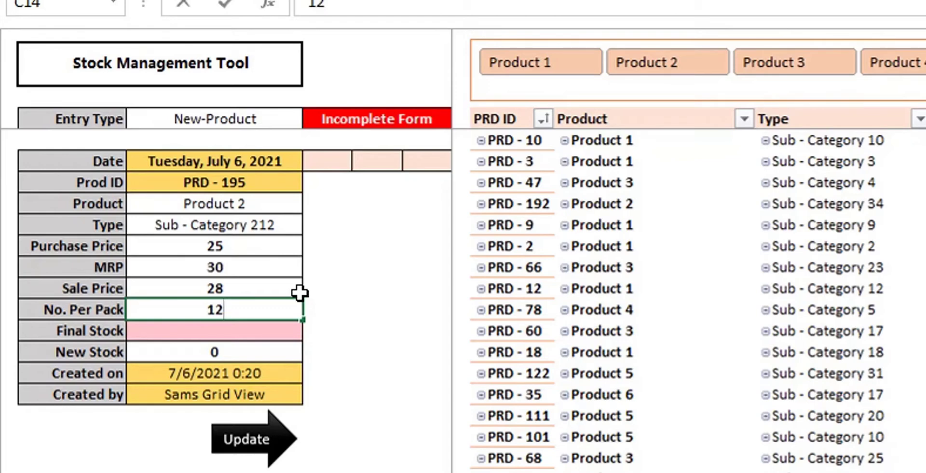
key("Return")
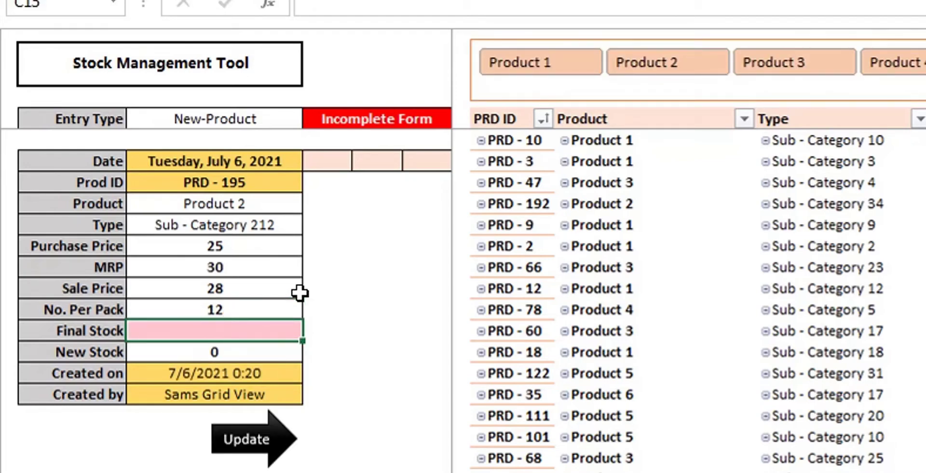
type("24")
key("Return")
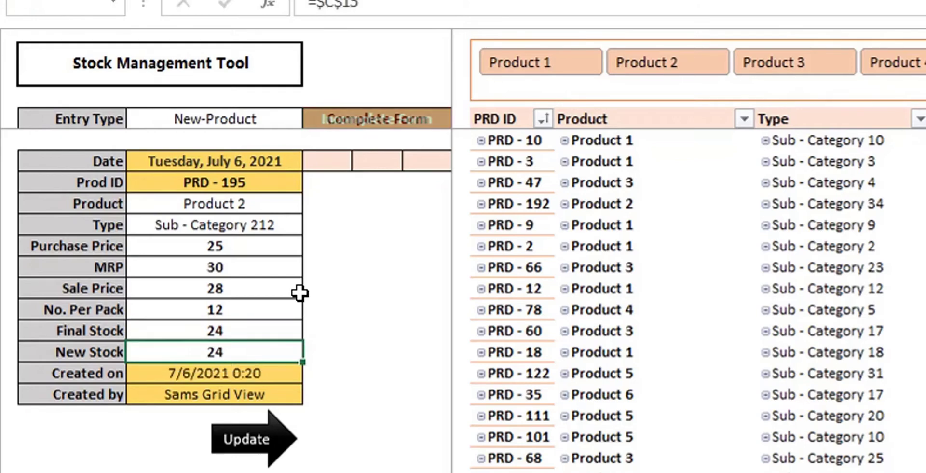
left_click(364, 117)
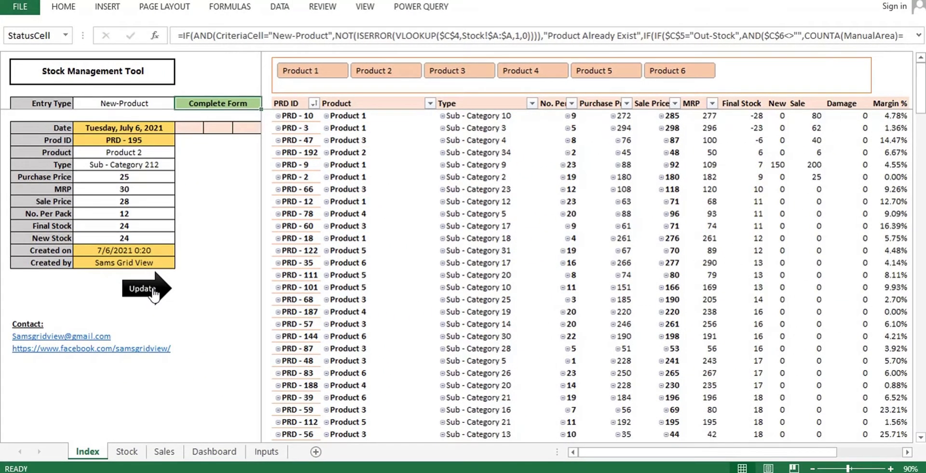
left_click(152, 289)
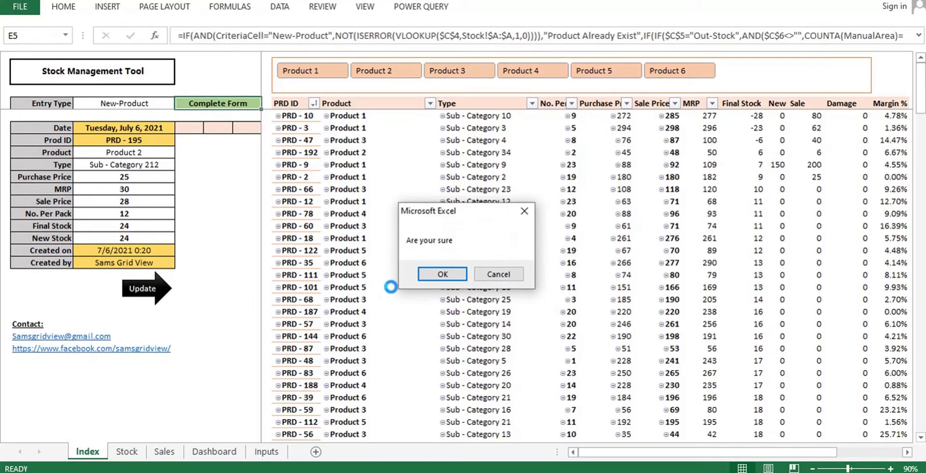
left_click(434, 275)
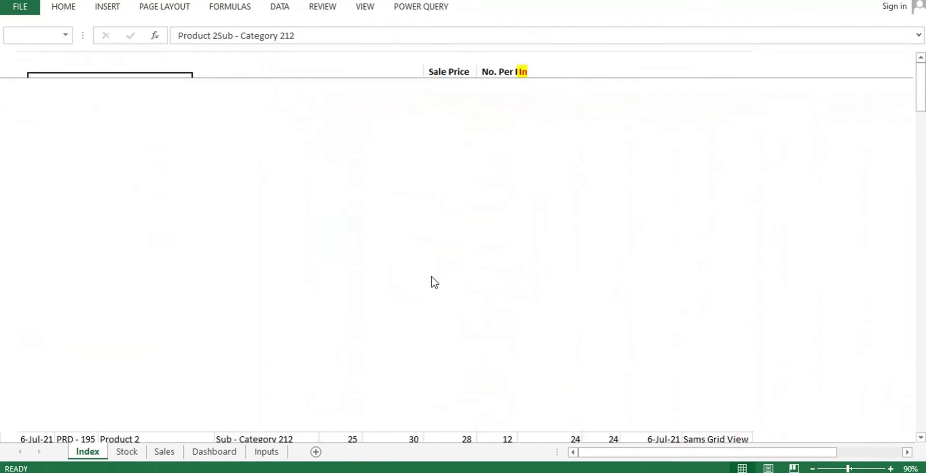
- Examine the newly added product's record in the last row of the Stock sheet
left_click(128, 451)
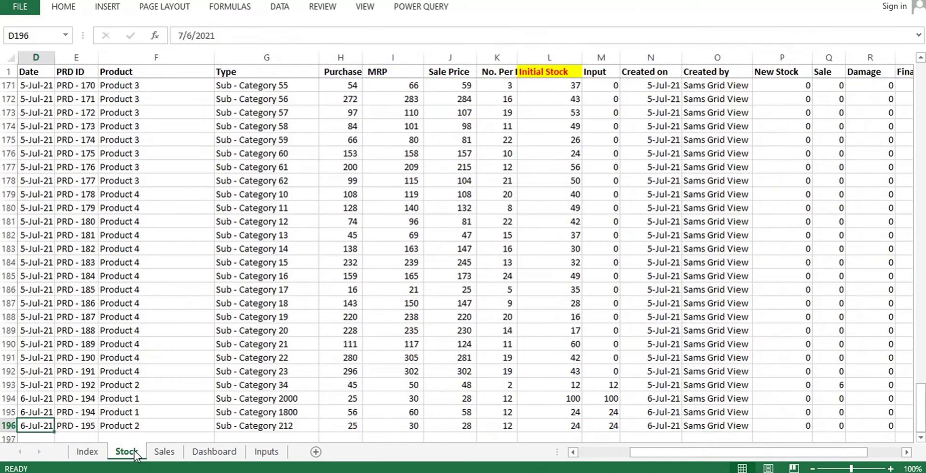
key("Right")
key("Down")
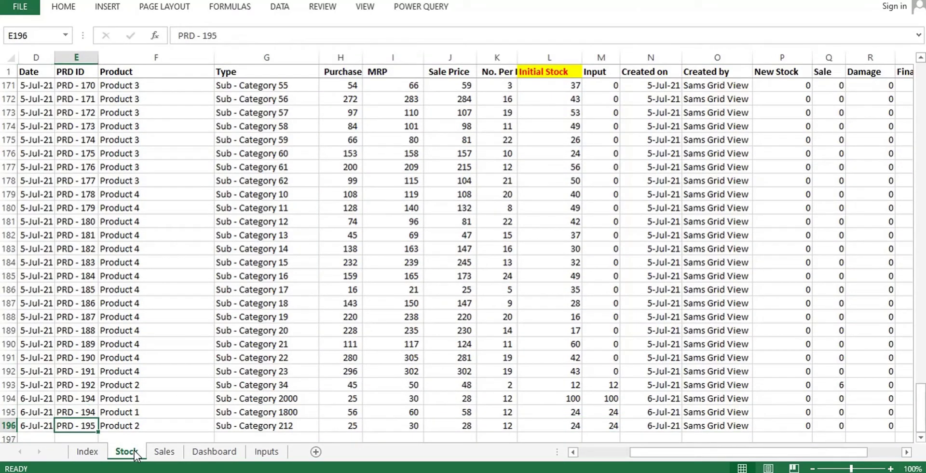
left_click(274, 428)
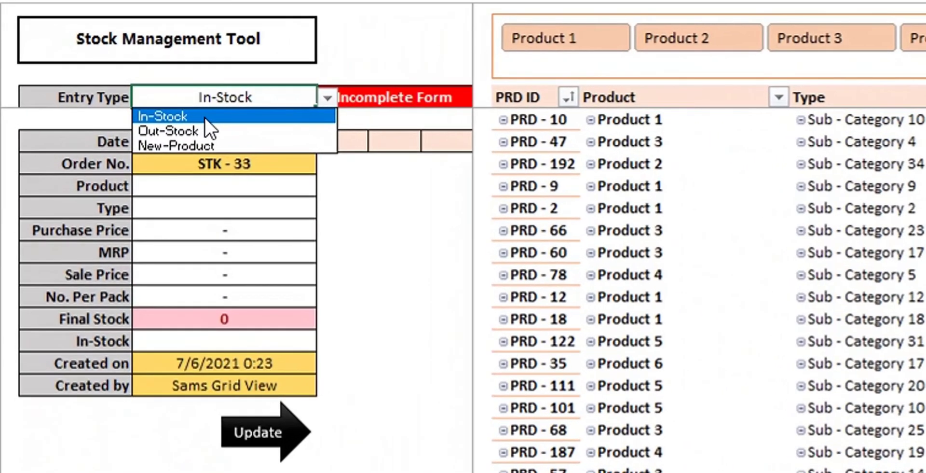
- Set the Index form's Entry Type to In-Stock, with Product 1 and Type Sub - Category 10
left_click(204, 116)
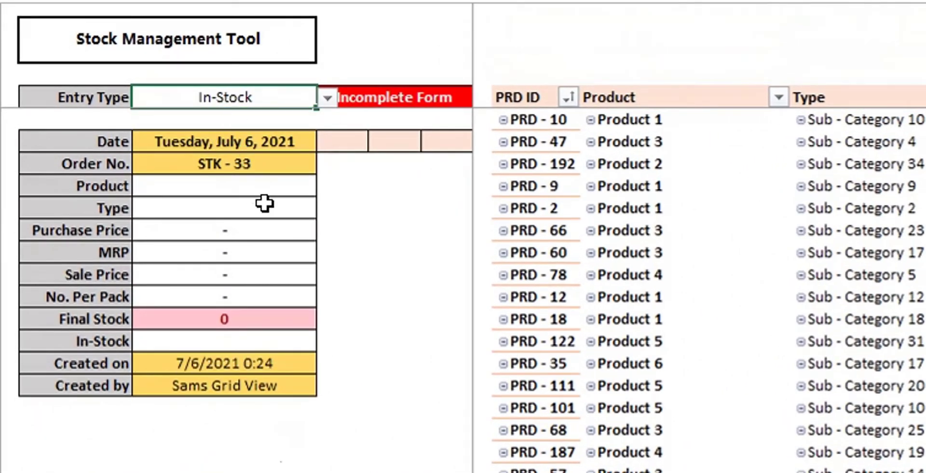
left_click(265, 185)
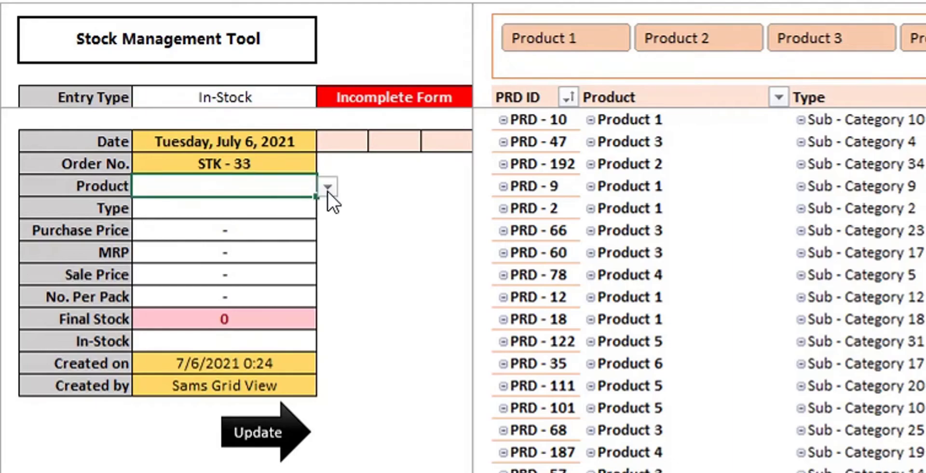
left_click(328, 187)
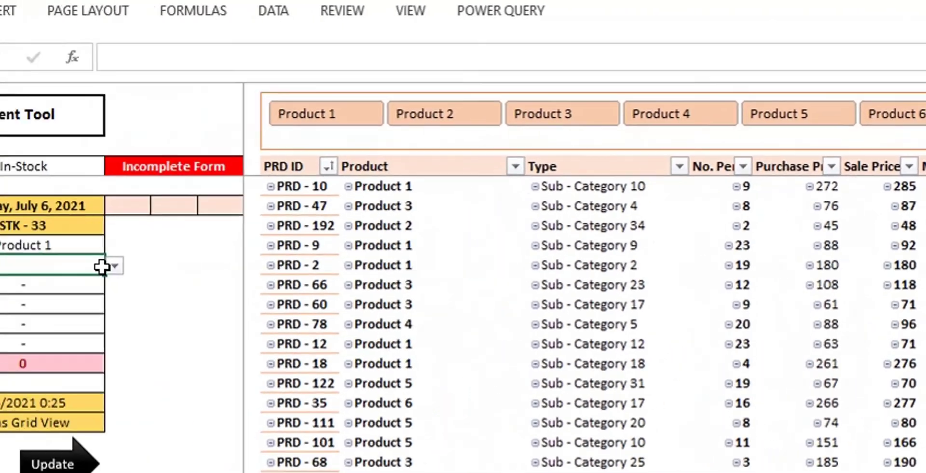
left_click(124, 265)
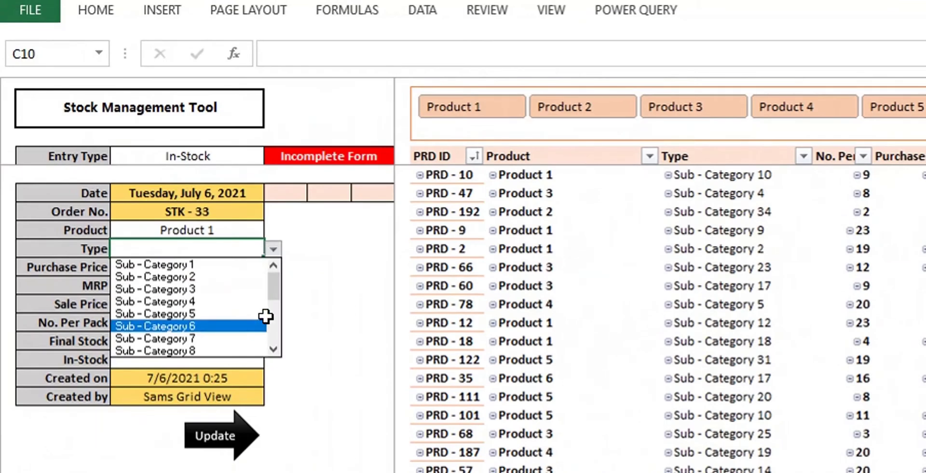
scroll(270, 309, "down", 2)
left_click(250, 337)
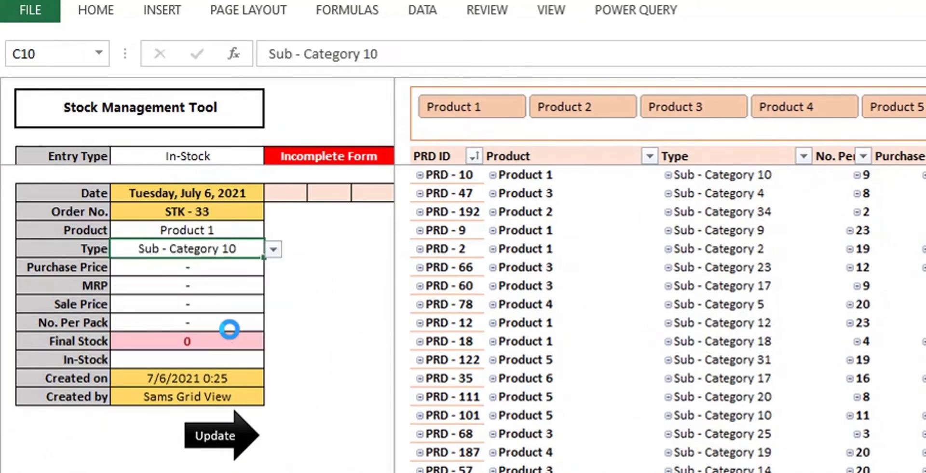
- Enter an In-Stock quantity of 30, check the form's status cell, and submit the in-stock entry
left_click(201, 355)
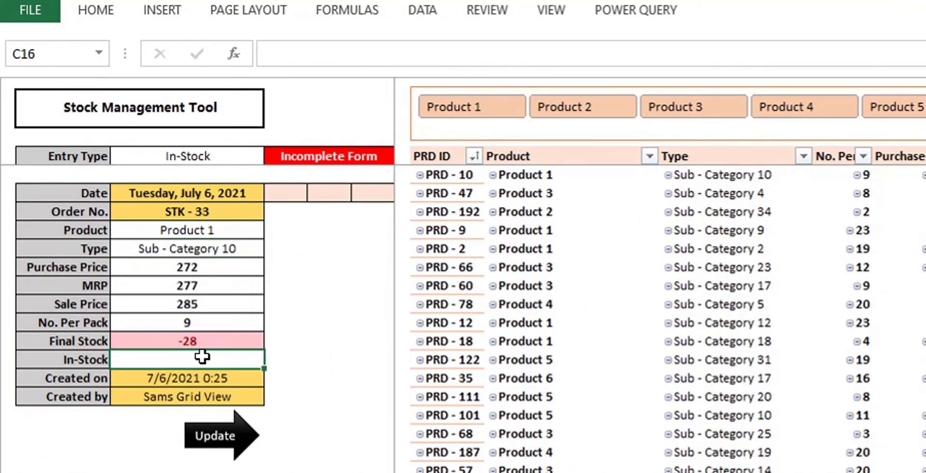
type("30")
left_click(319, 356)
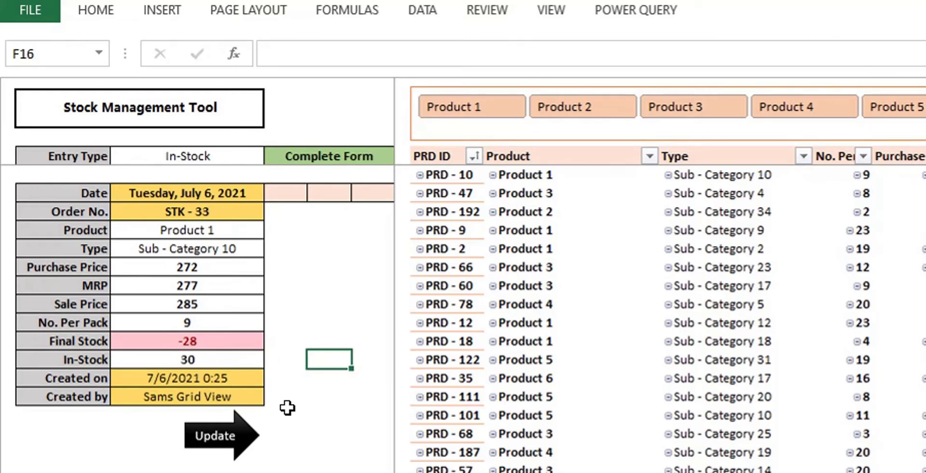
left_click(330, 156)
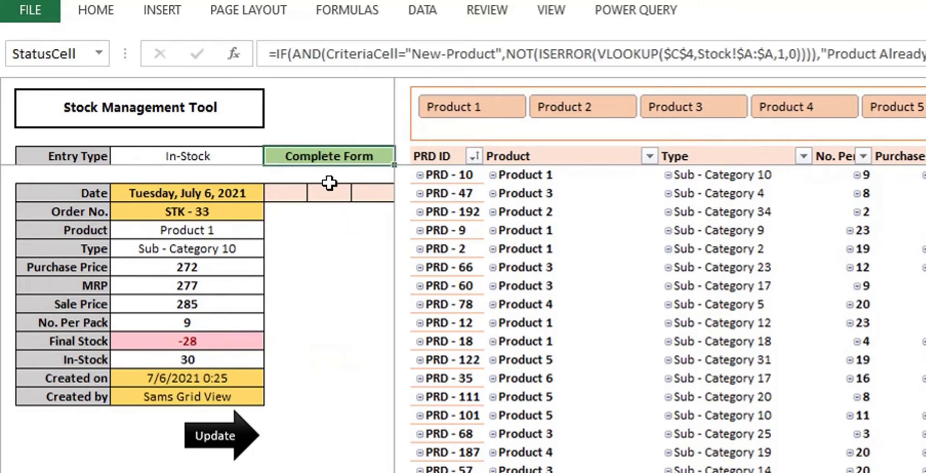
left_click(227, 441)
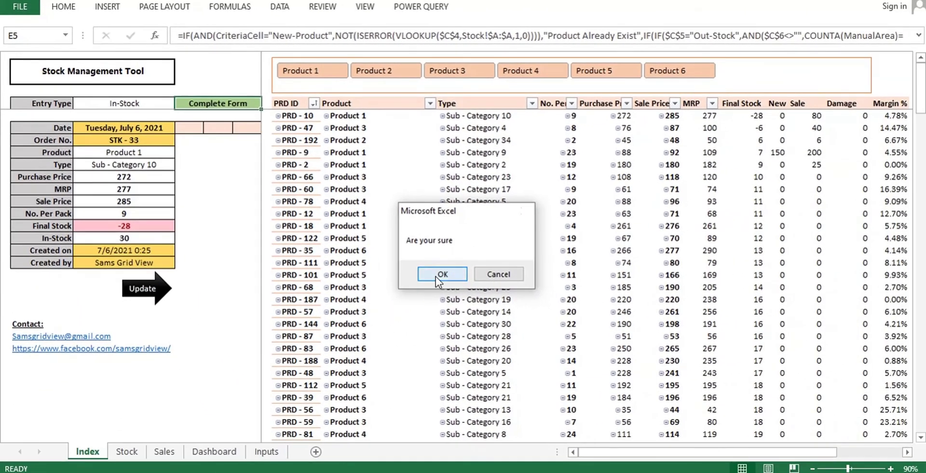
left_click(436, 276)
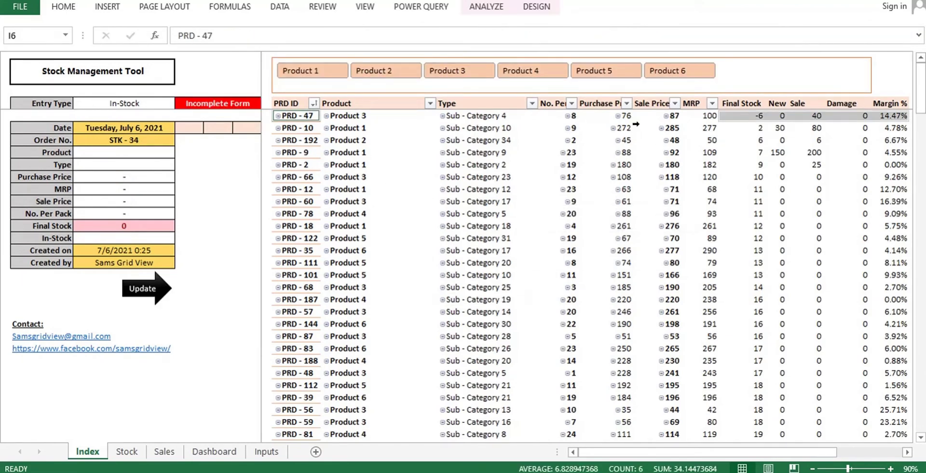
- Check the Final Stock values of the first products in the Index sheet's stock summary table
left_click(745, 118)
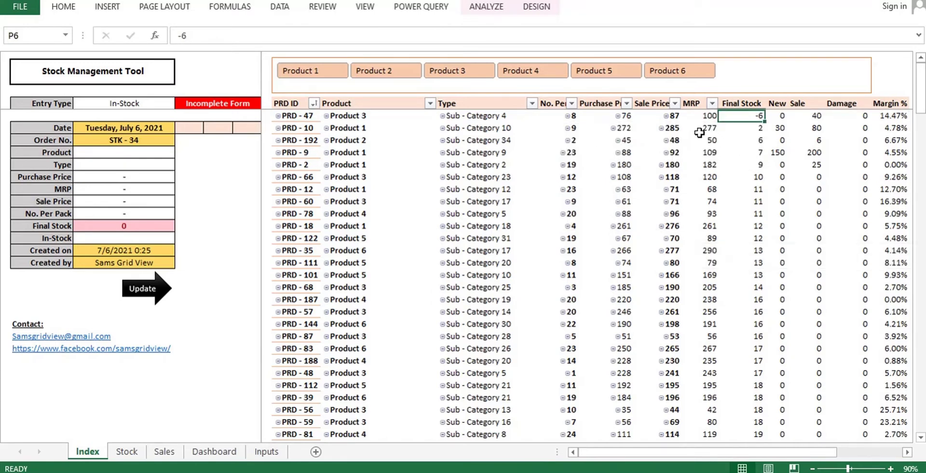
left_click(733, 128)
mouse_move(734, 150)
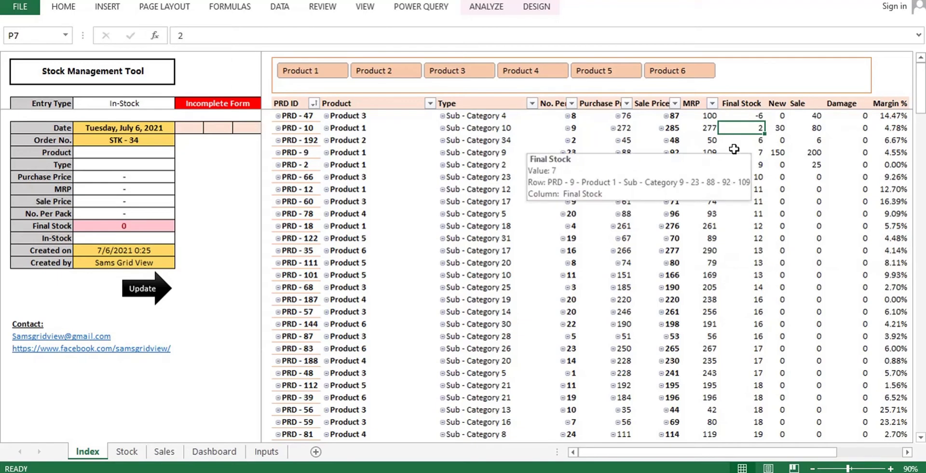
- Switch the form's Entry Type to Out-Stock and inspect the available Remark options
left_click(159, 104)
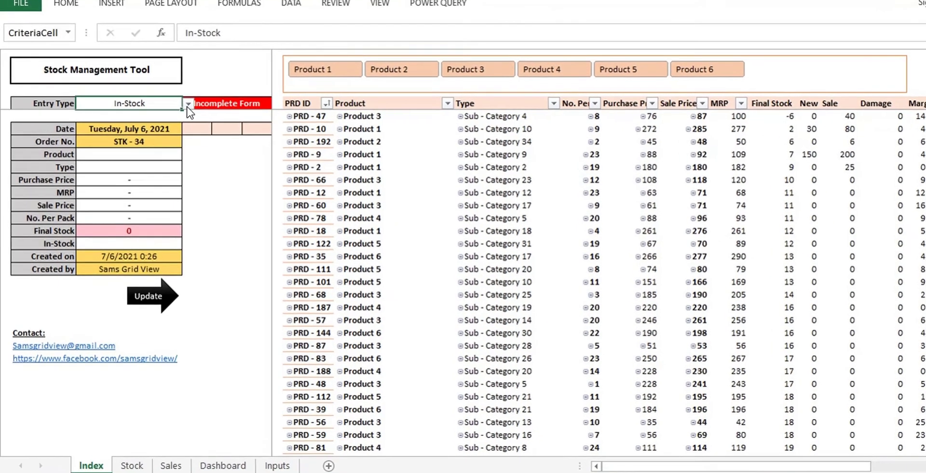
left_click(181, 103)
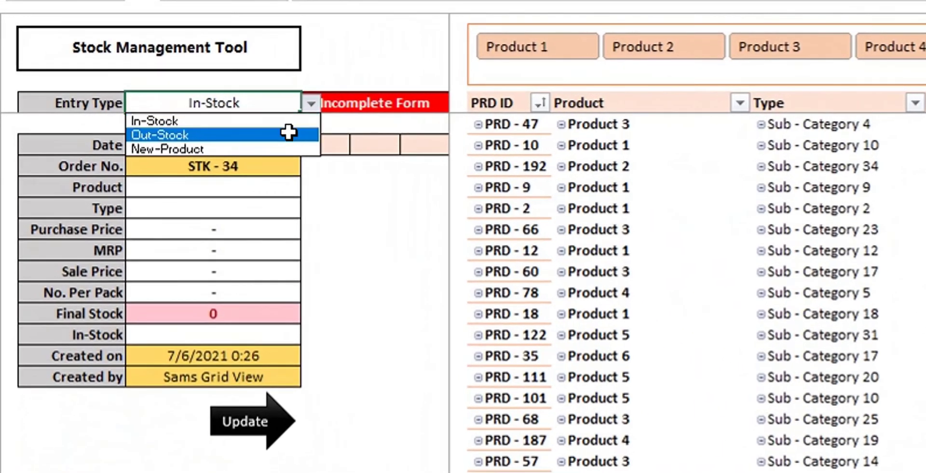
left_click(168, 122)
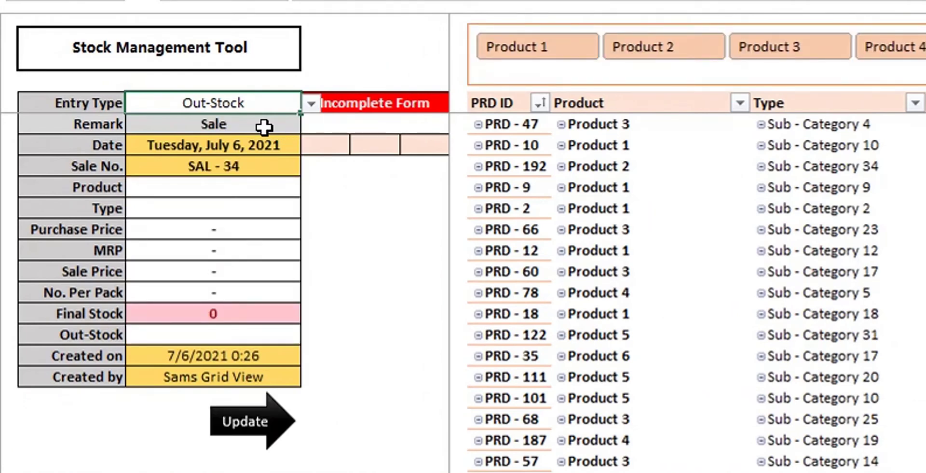
left_click(261, 124)
left_click(310, 125)
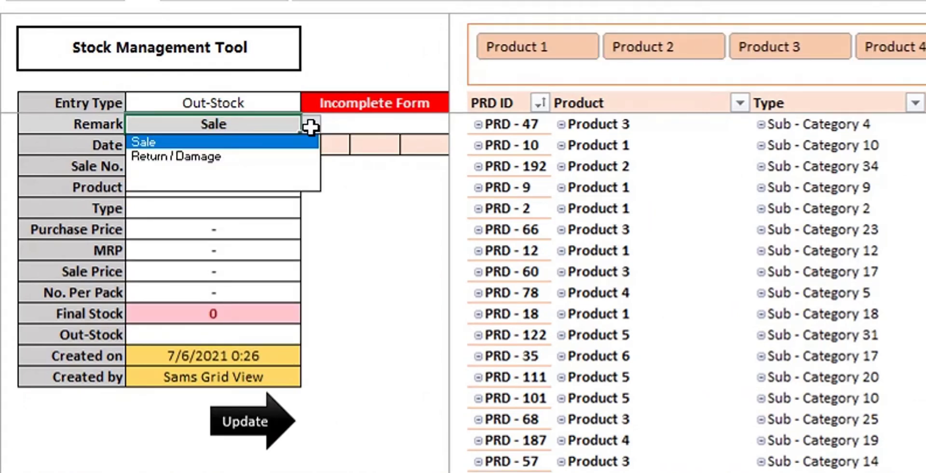
left_click(310, 126)
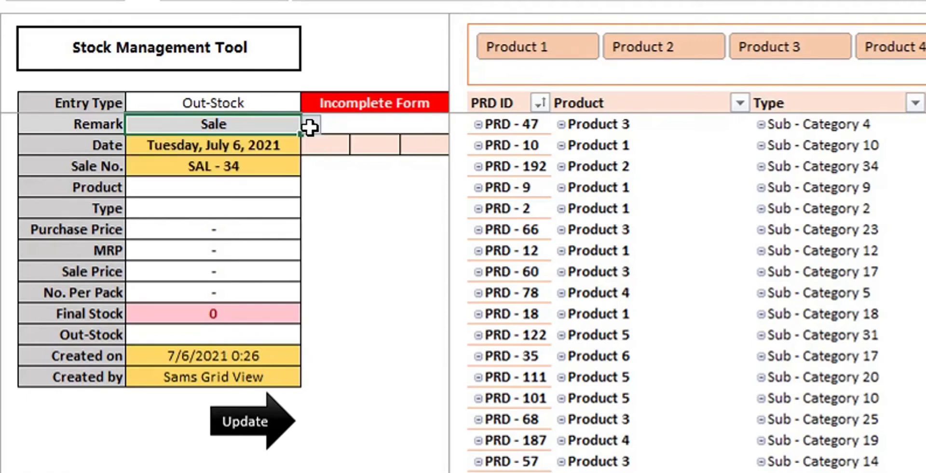
- Set the Out-Stock form's Product to Product 2 and its Type to Sub - Category 212
left_click(273, 190)
left_click(311, 188)
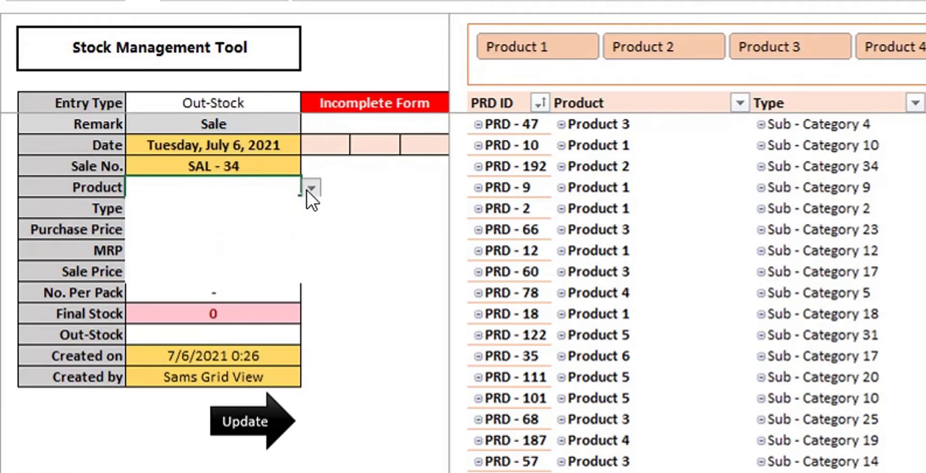
left_click(278, 215)
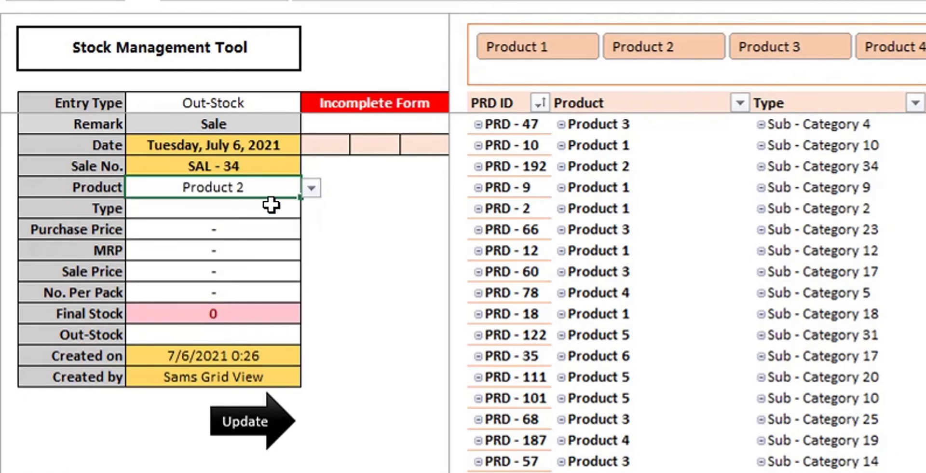
left_click(279, 208)
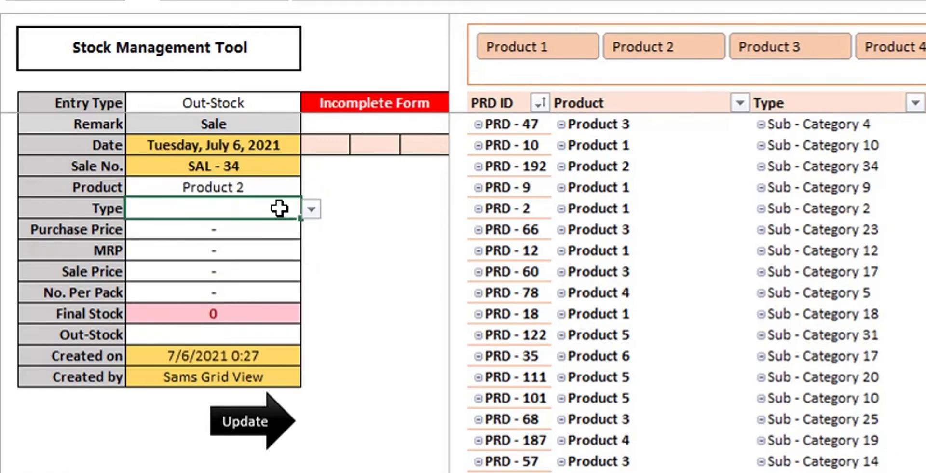
left_click(311, 209)
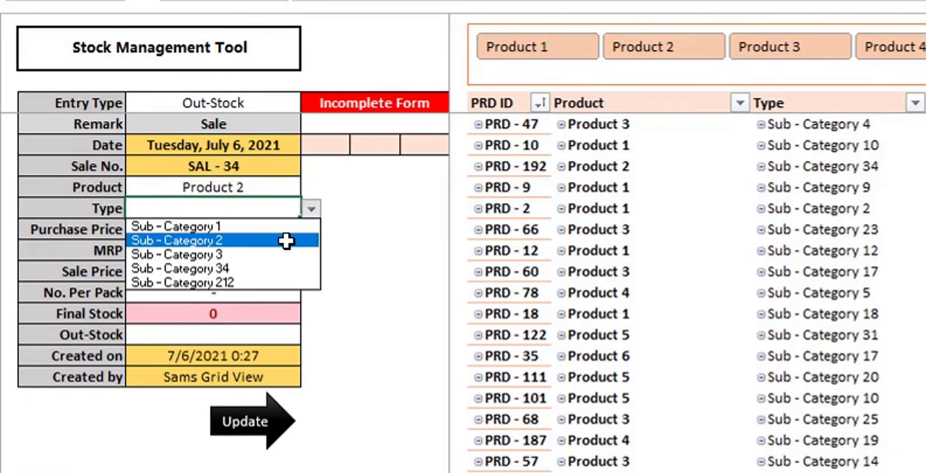
left_click(263, 282)
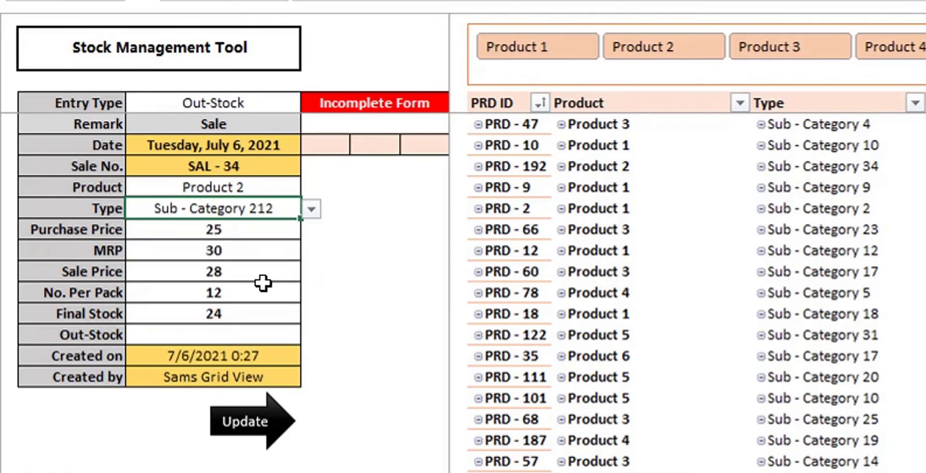
- Enter an Out-Stock quantity of 12, then submit and confirm the sale entry
left_click(249, 336)
type("12")
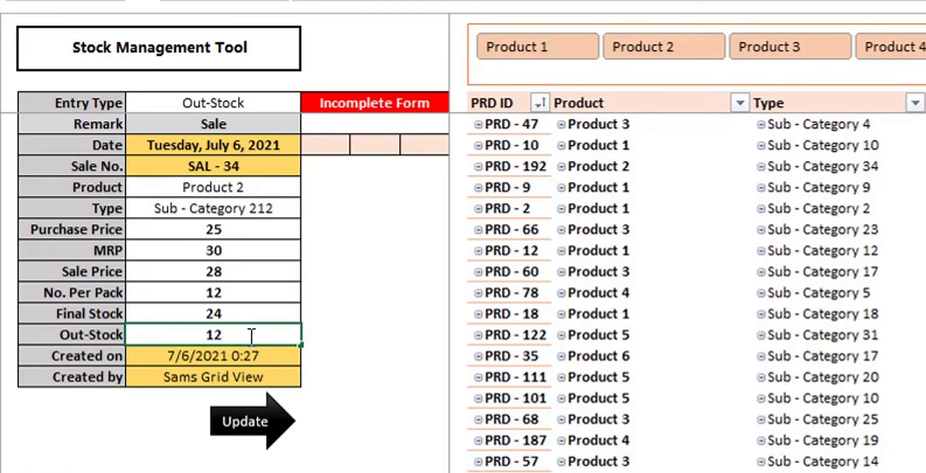
key("Tab")
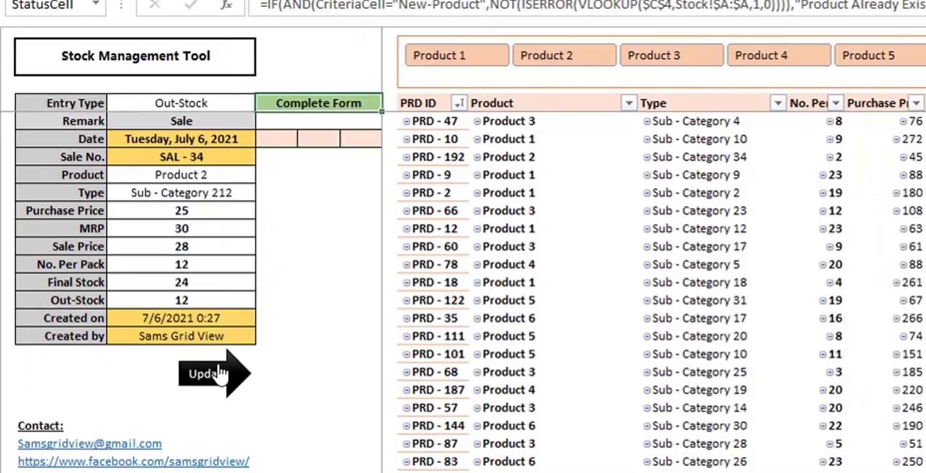
left_click(254, 409)
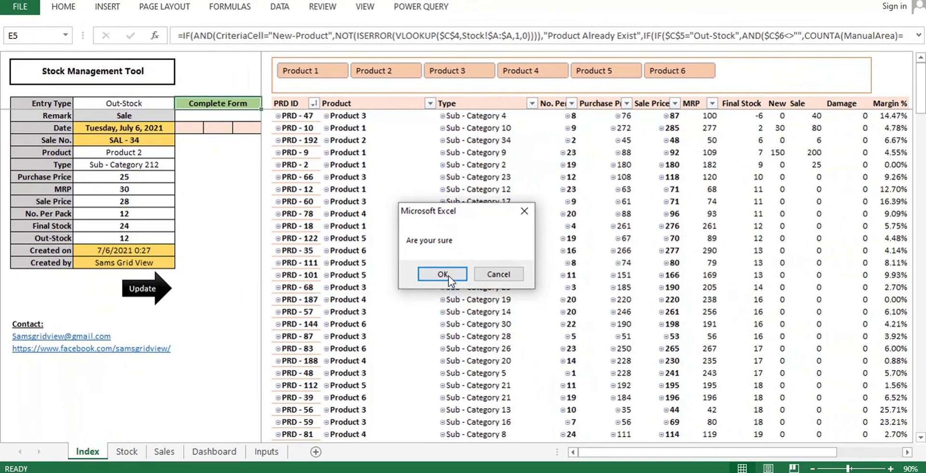
left_click(445, 276)
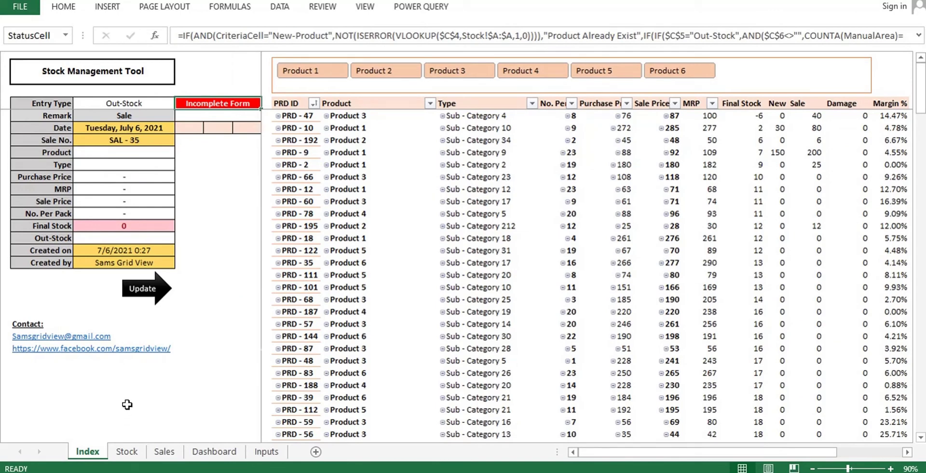
- Add filters to the Stock sheet's header row and filter the Product column to show only Product 2
left_click(128, 452)
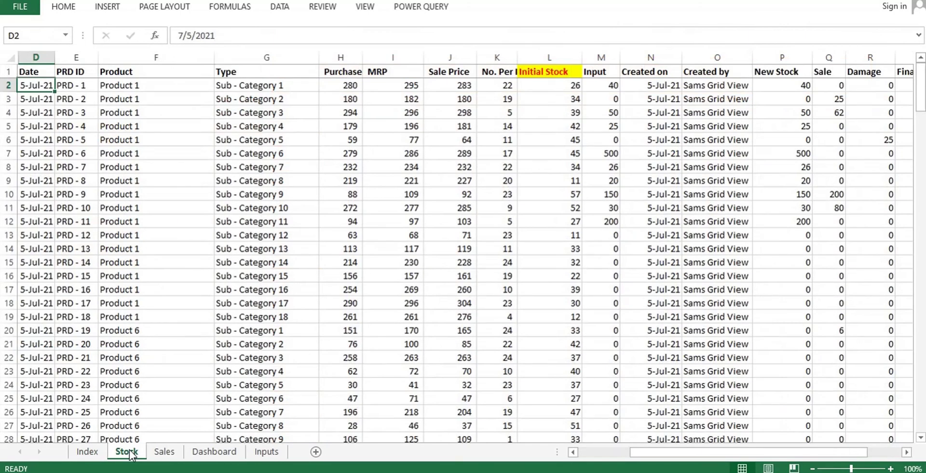
key("Up")
key("ctrl+shift+l")
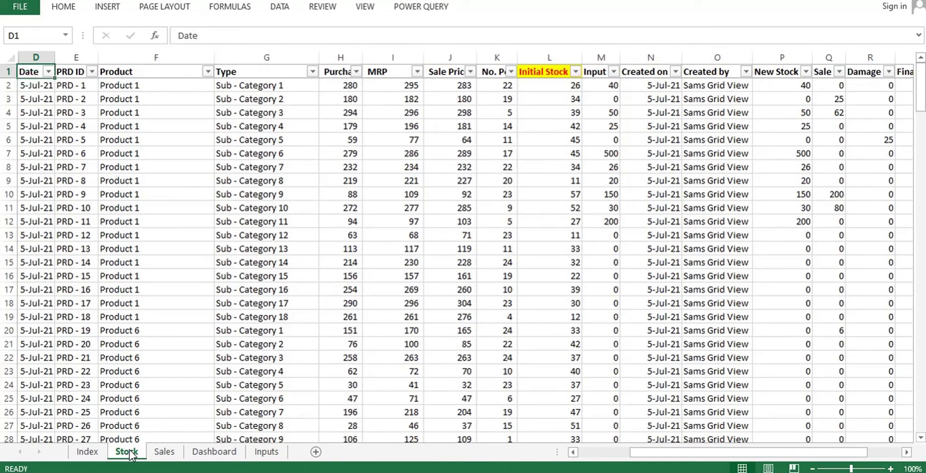
key("Right")
key("Right")
key("alt+Down")
key("Down")
key("Down")
key("Down")
key("Down")
key("Down")
key("Down")
key("Down")
key("Down")
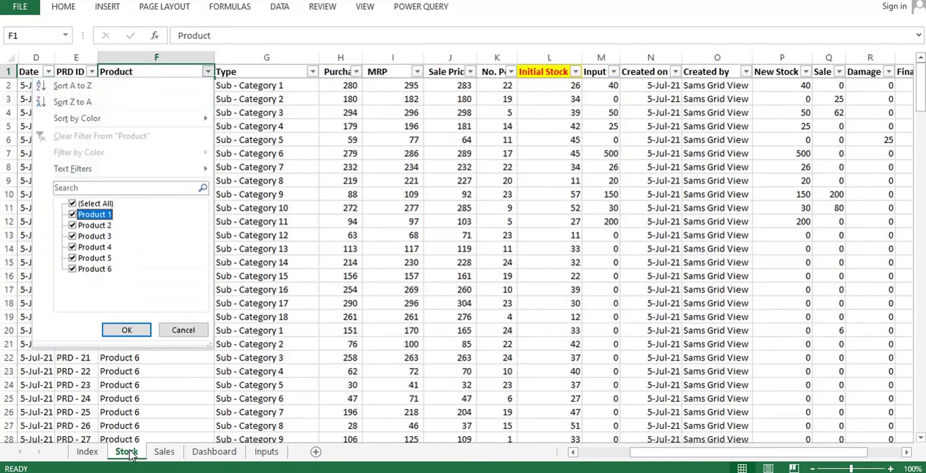
key("Up")
key("space")
key("Down")
key("Down")
key("space")
key("Return")
key("Right")
key("Right")
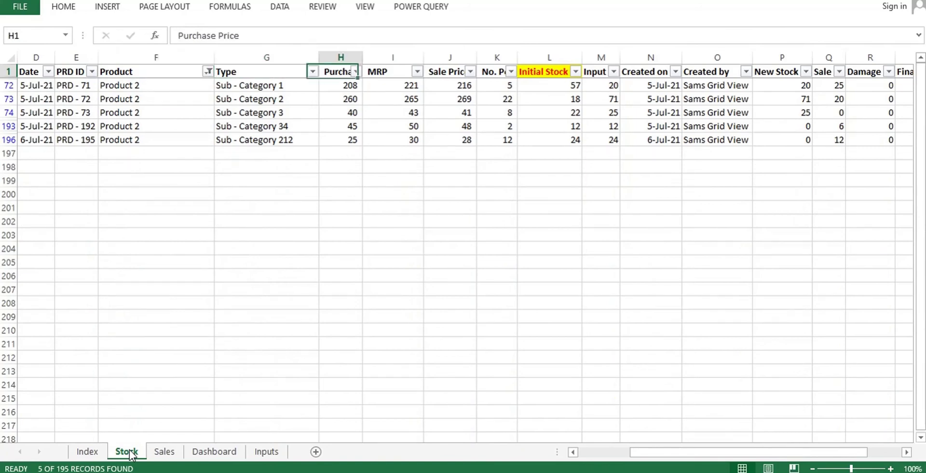
- Review the Sub - Category 212 record across its columns, from Type through Initial Stock to Final Stock and its formula
key("Down")
key("Left")
key("Down")
key("Down")
key("Down")
key("Down")
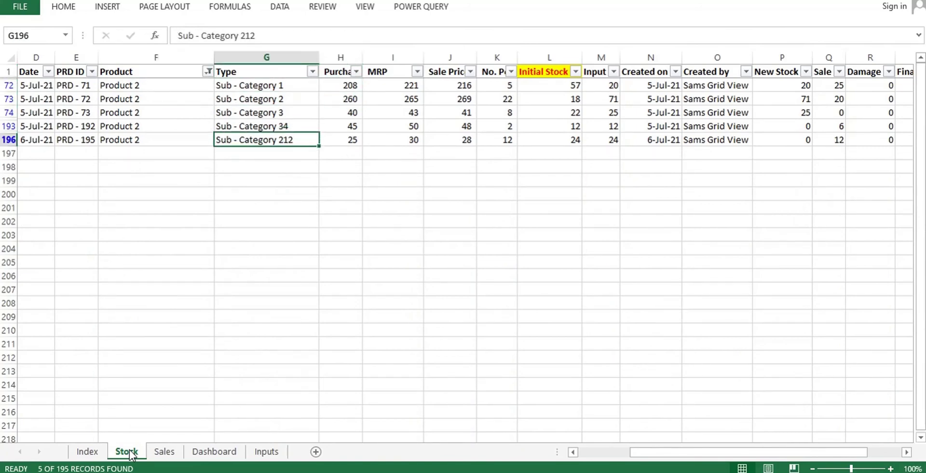
key("Right")
key("Right")
key("Right")
key("Right")
key("Right")
key("Right")
key("Right")
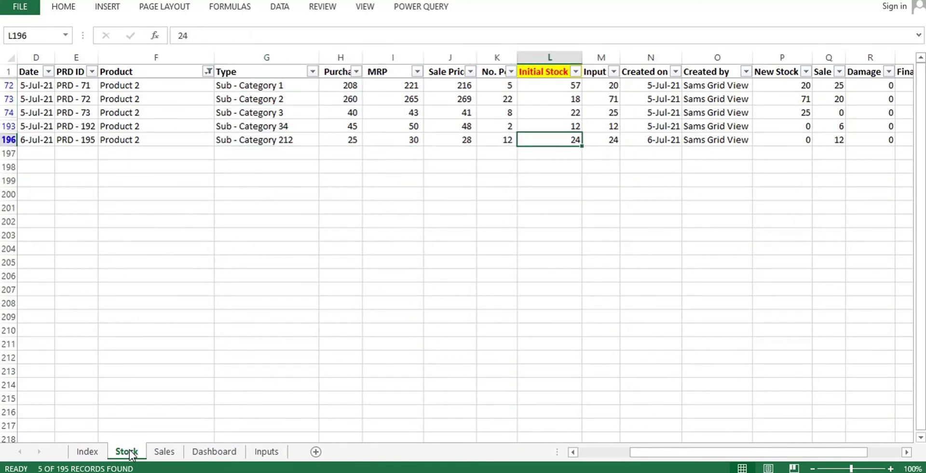
key("Right")
key("Right")
key("Right")
key("Right")
key("Right")
key("Right")
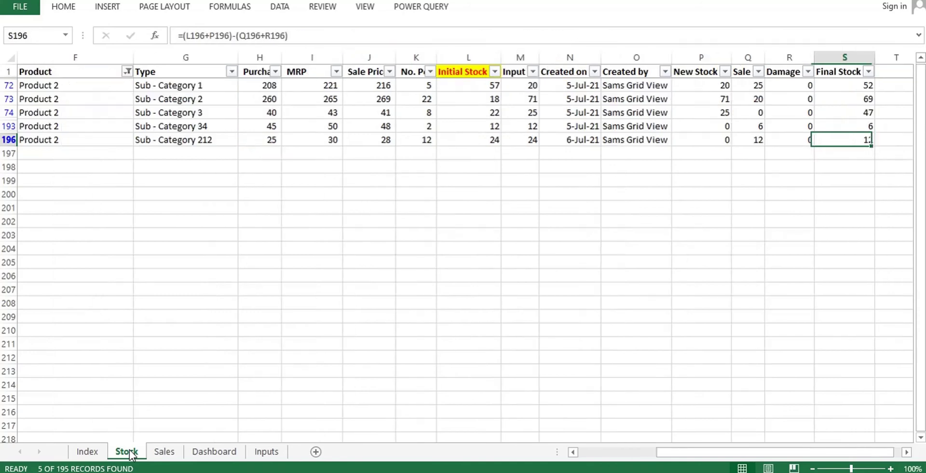
key("Left")
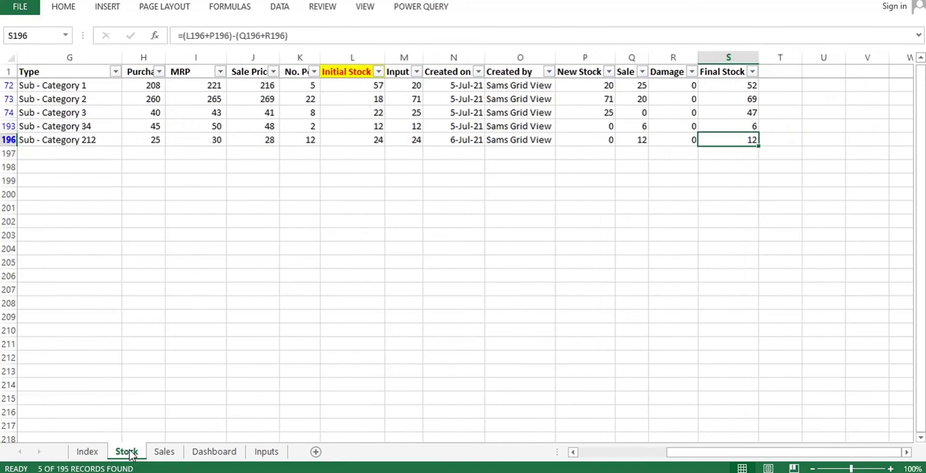
- Return to the Index sheet and filter its stock table by Product 2, Product 3, Product 4 and Product 1 in turn
key("ctrl+Page_Up")
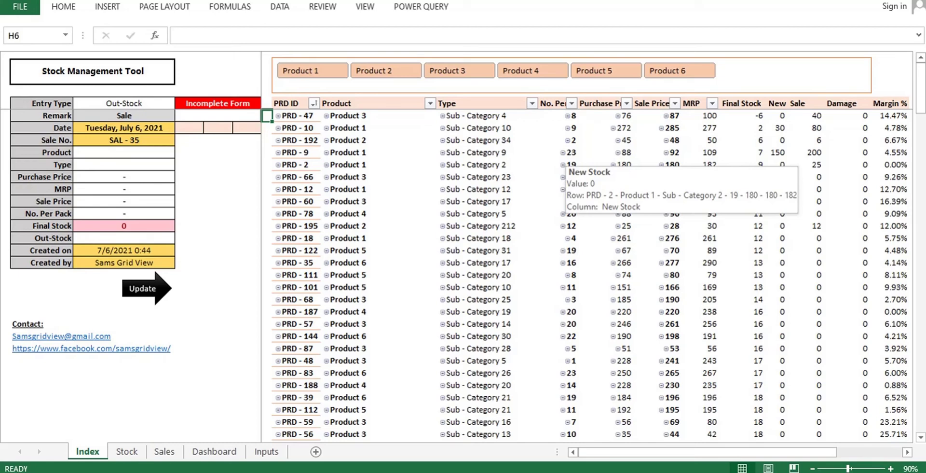
mouse_move(145, 69)
left_mouse_down()
mouse_move(264, 310)
mouse_move(245, 345)
mouse_move(249, 366)
left_mouse_up()
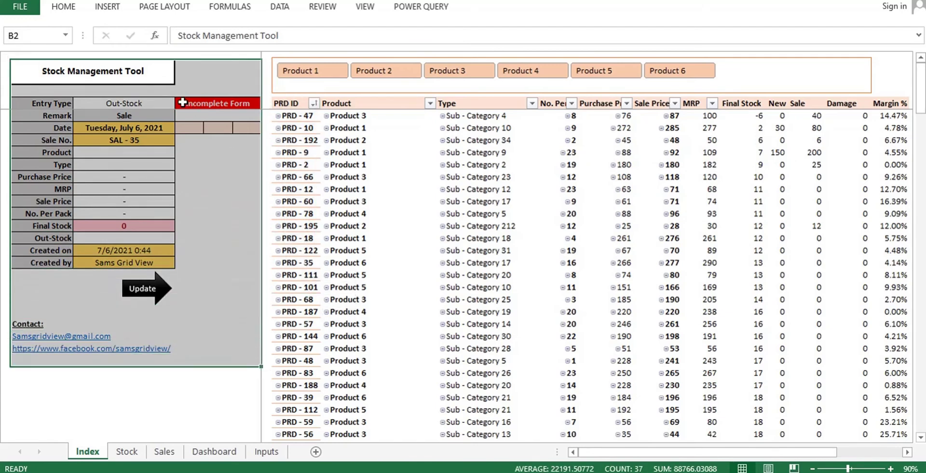
left_click(152, 82)
left_click(376, 69)
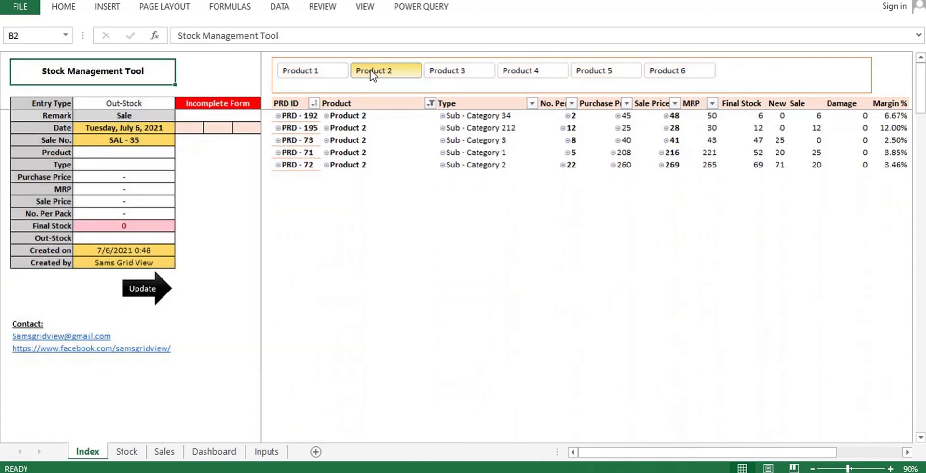
left_click(470, 74)
left_click(505, 74)
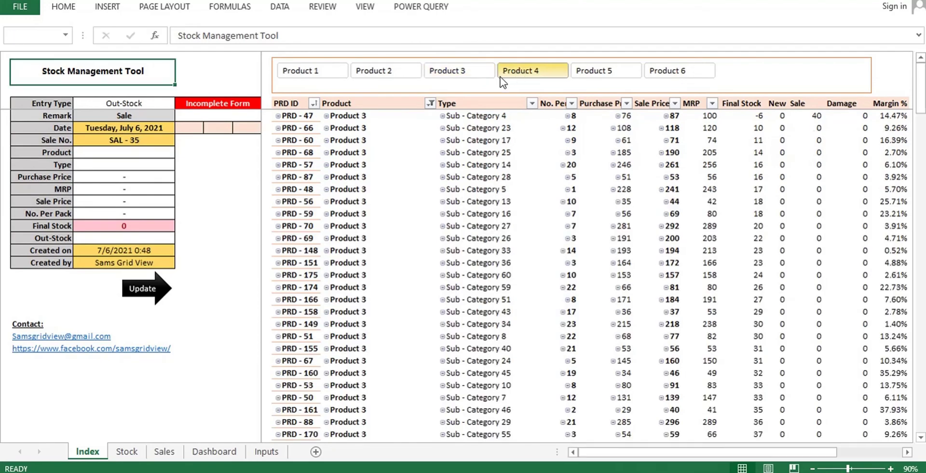
left_click(314, 74)
- Look through the Stock and Sales sheets, then examine the summary tables and charts on the Dashboard sheet
left_click(127, 451)
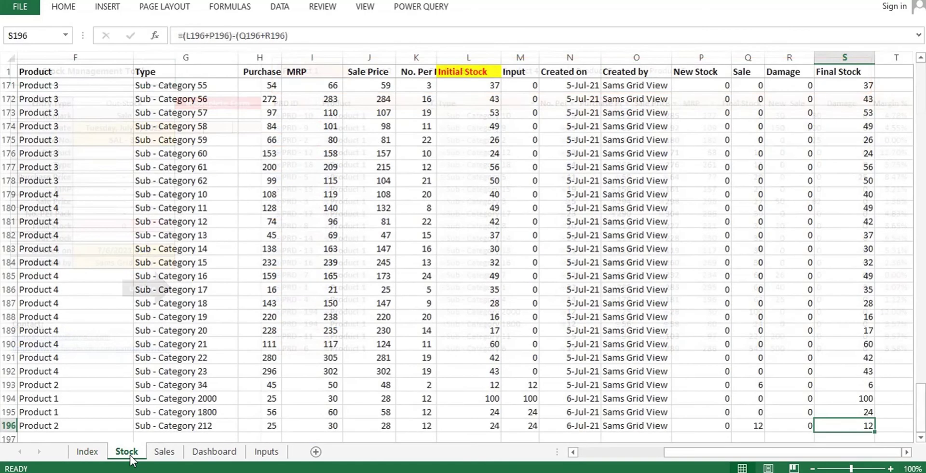
left_click(163, 452)
left_click(212, 451)
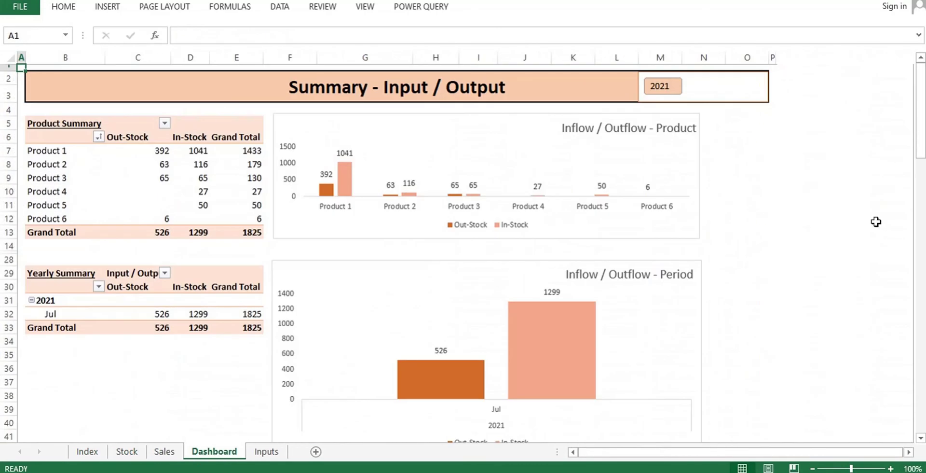
left_click_drag(920, 111, 921, 192)
left_click_drag(922, 224, 922, 144)
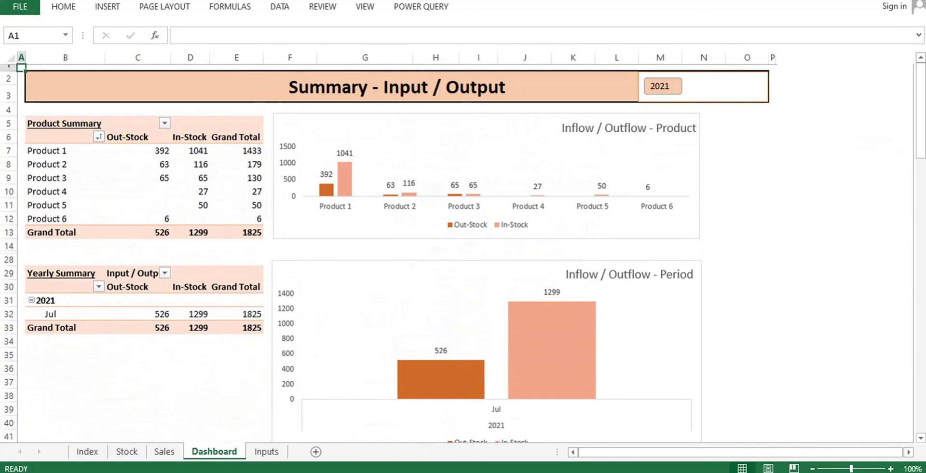